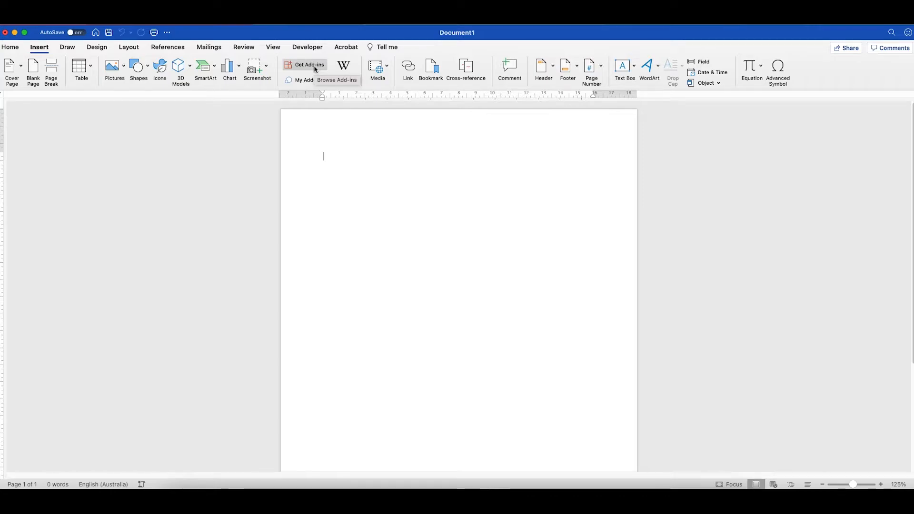
Open Get Add-ins from the Insert tab of the blank Document1.
left_click(316, 69)
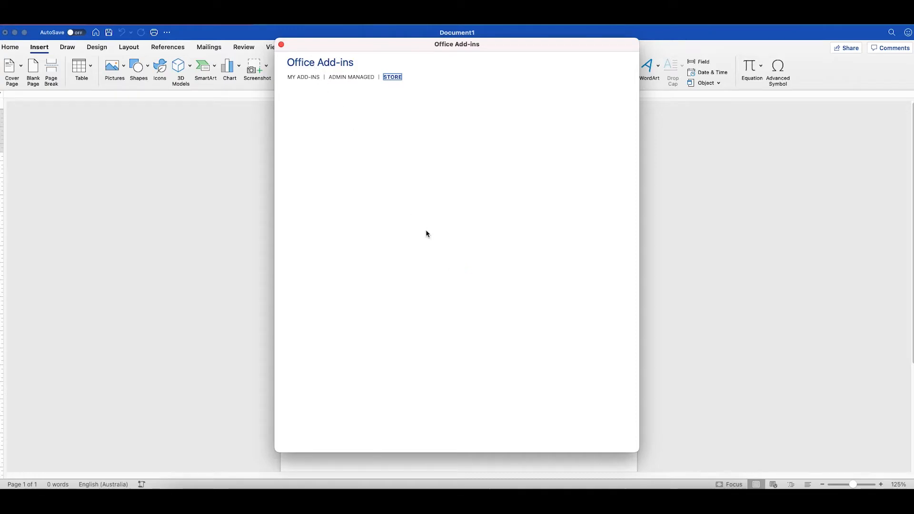
Search the add-in store for 'actionstep' and install Actionstep for Word, accepting the licence terms.
left_click(325, 119)
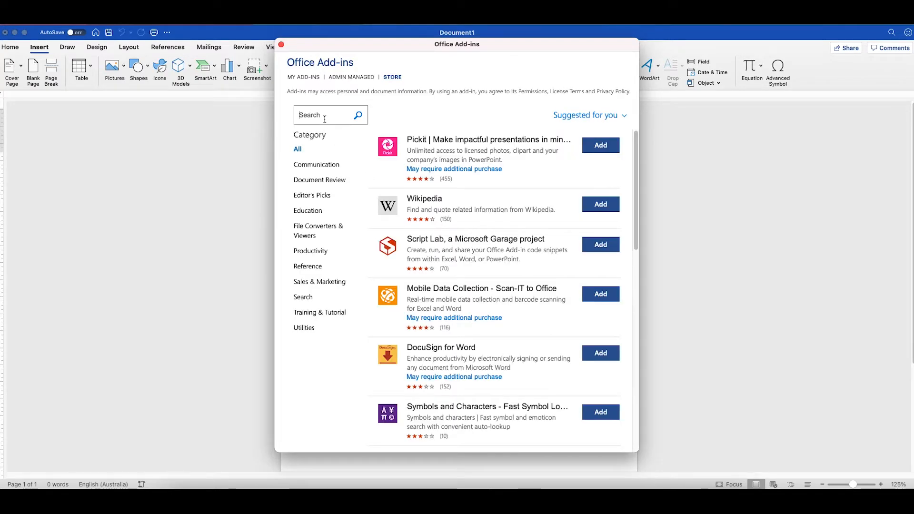
type("actionstep")
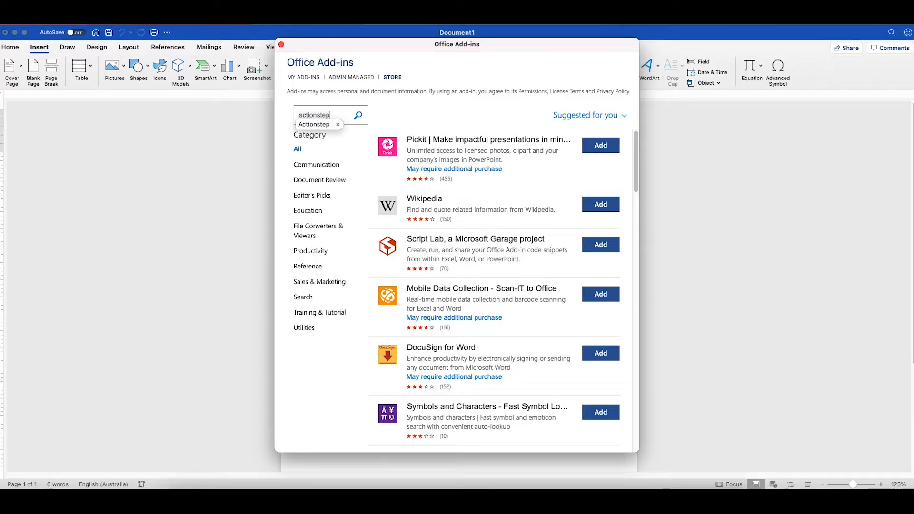
key("Return")
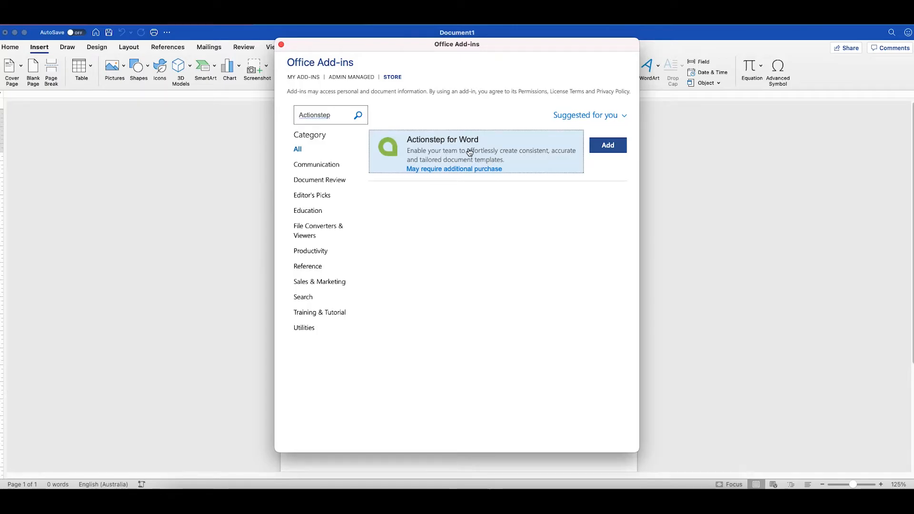
left_click(608, 145)
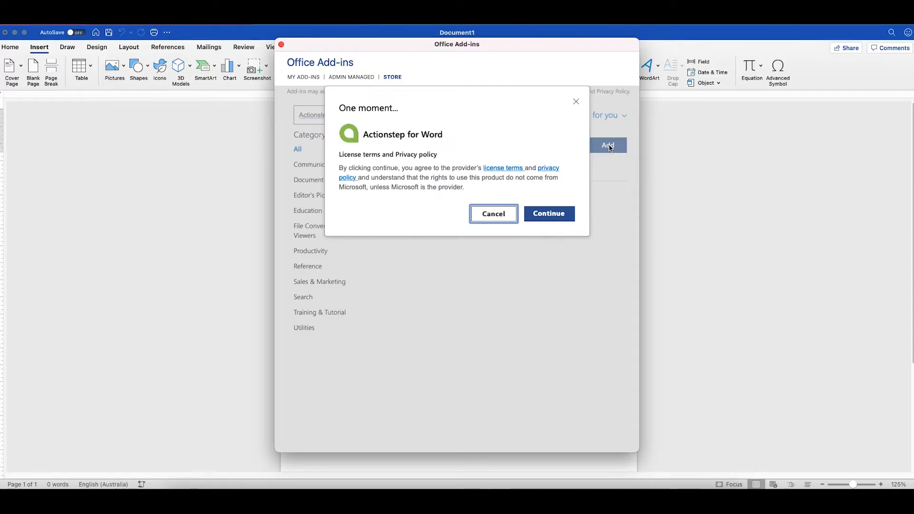
left_click(548, 215)
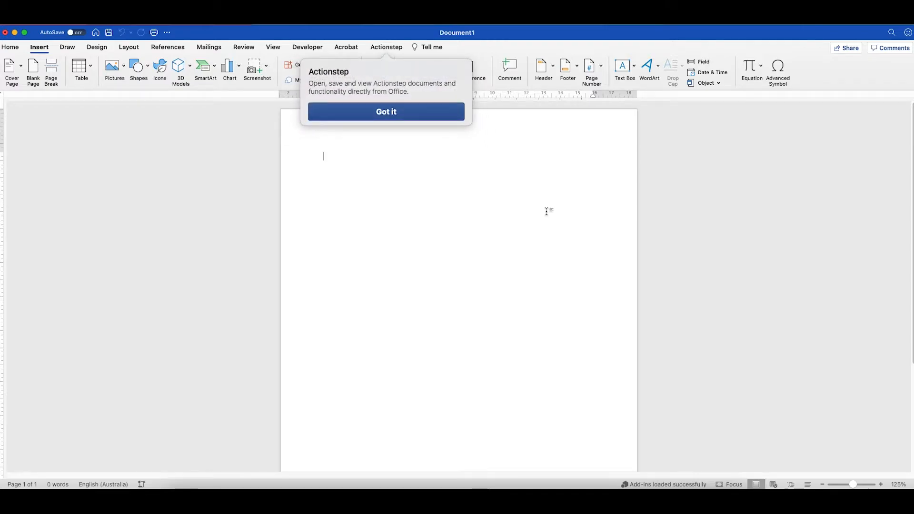
left_click(399, 116)
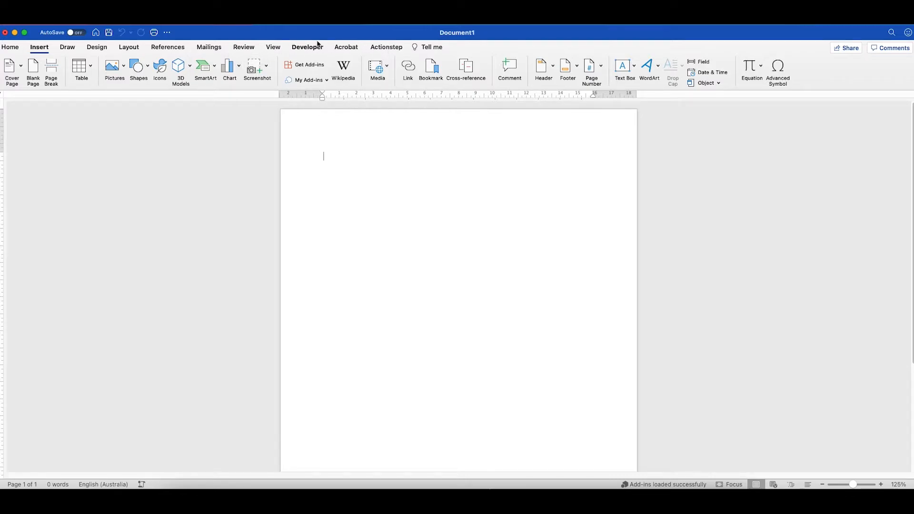
Open the Actionstep pane from its ribbon tab, then close it again.
left_click(388, 47)
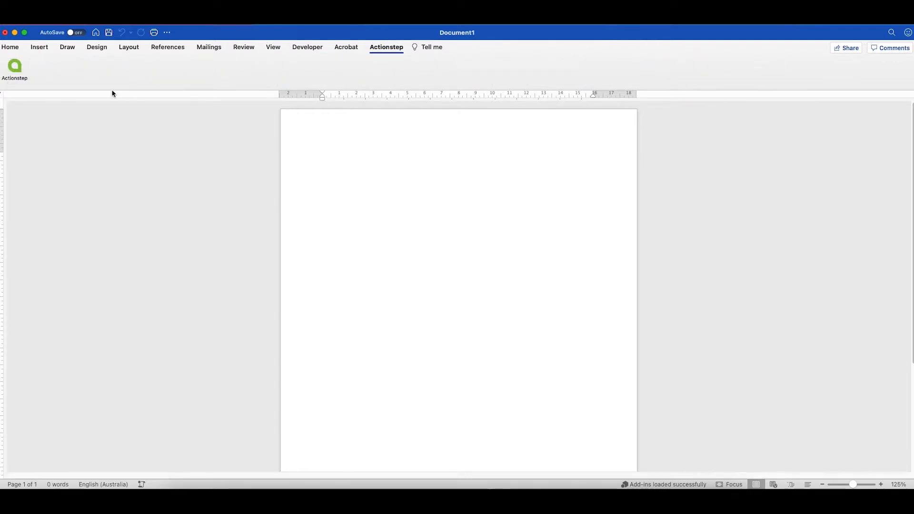
left_click(21, 71)
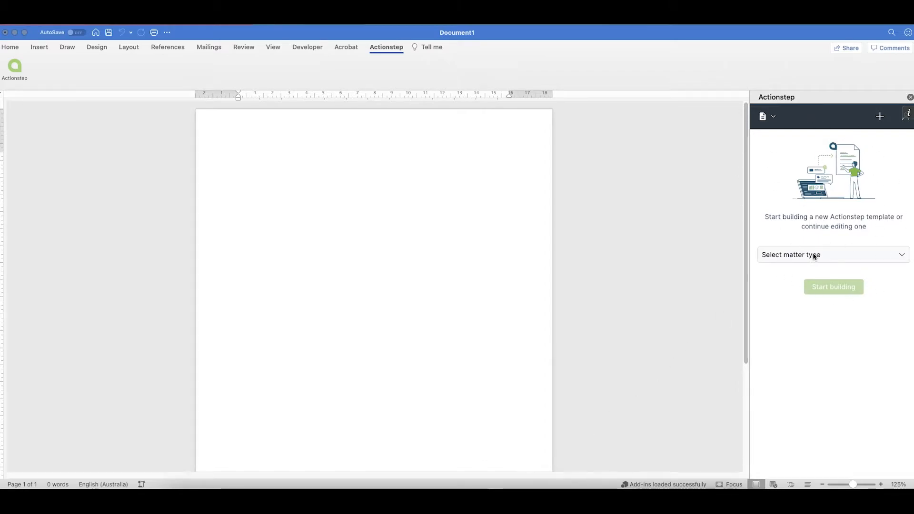
left_click(910, 98)
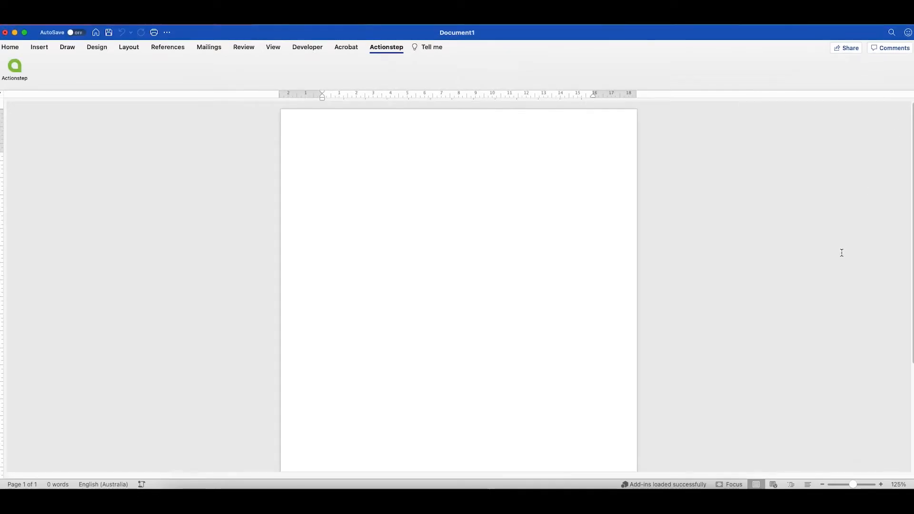
left_click(387, 48)
left_click(387, 47)
left_click(15, 67)
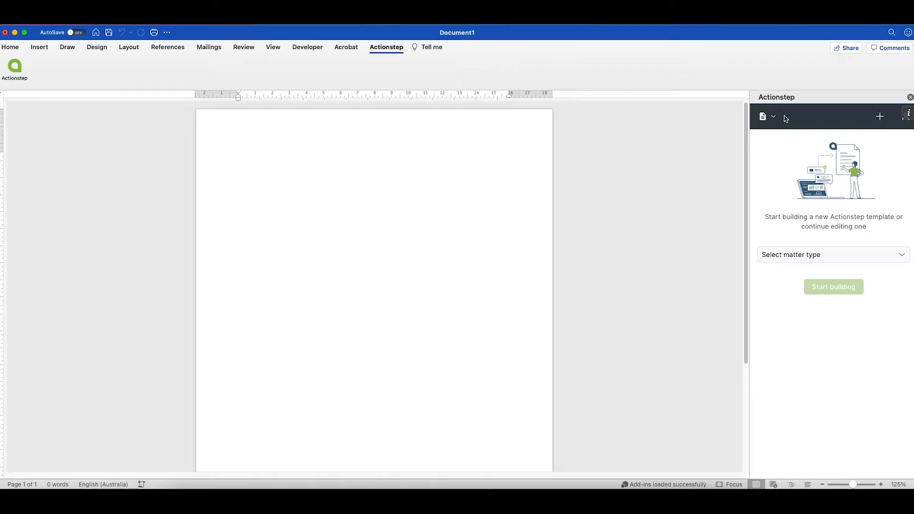
left_click(906, 122)
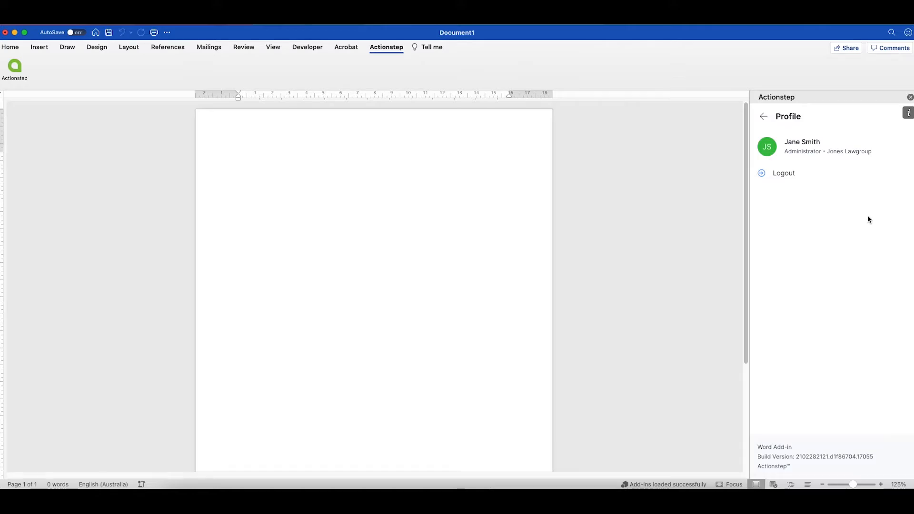
left_click(764, 117)
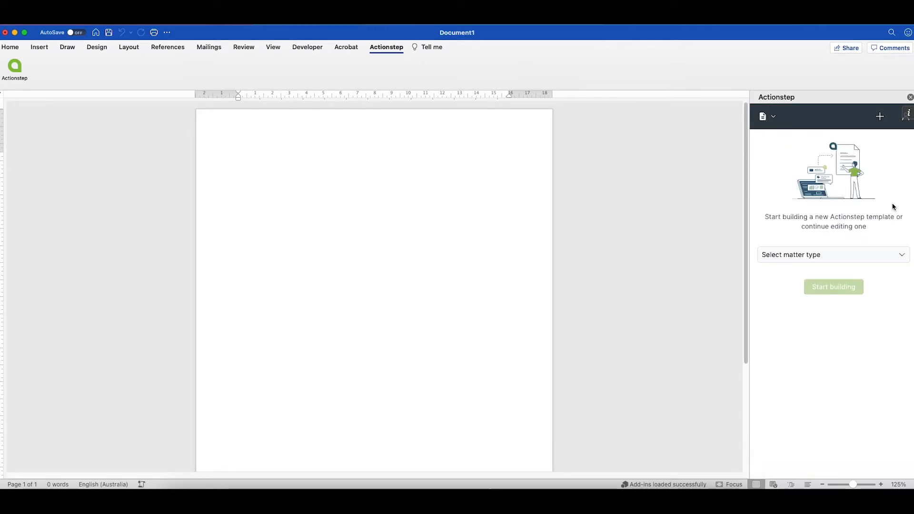
left_click(881, 117)
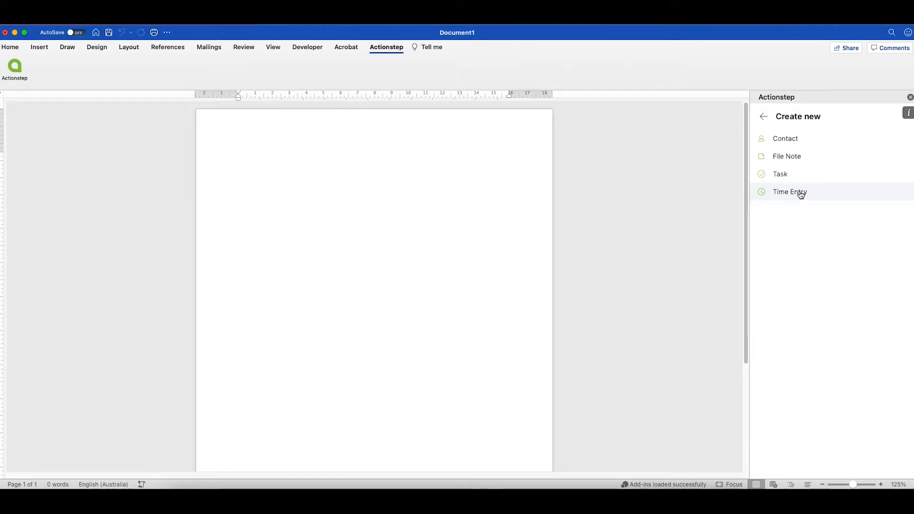
left_click(763, 117)
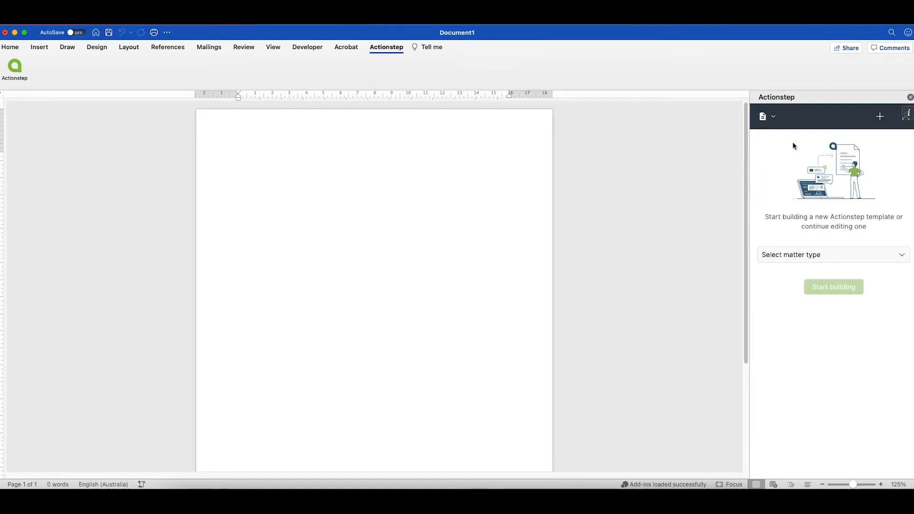
Look at the Publish template form, back out without publishing, and list the available matter types.
left_click(769, 118)
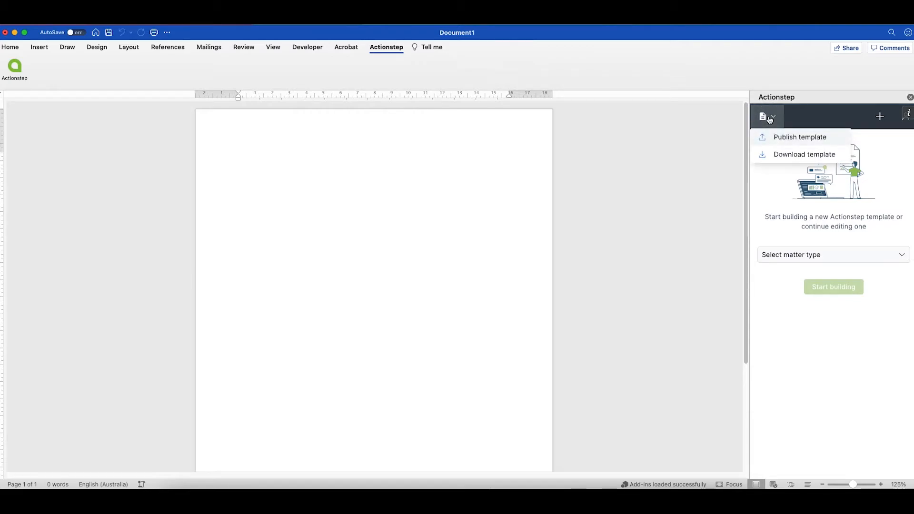
left_click(801, 137)
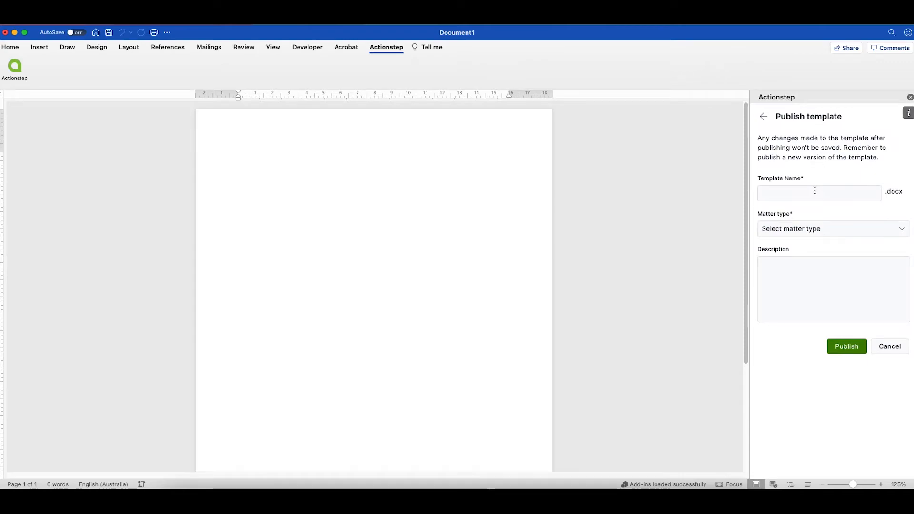
left_click(800, 193)
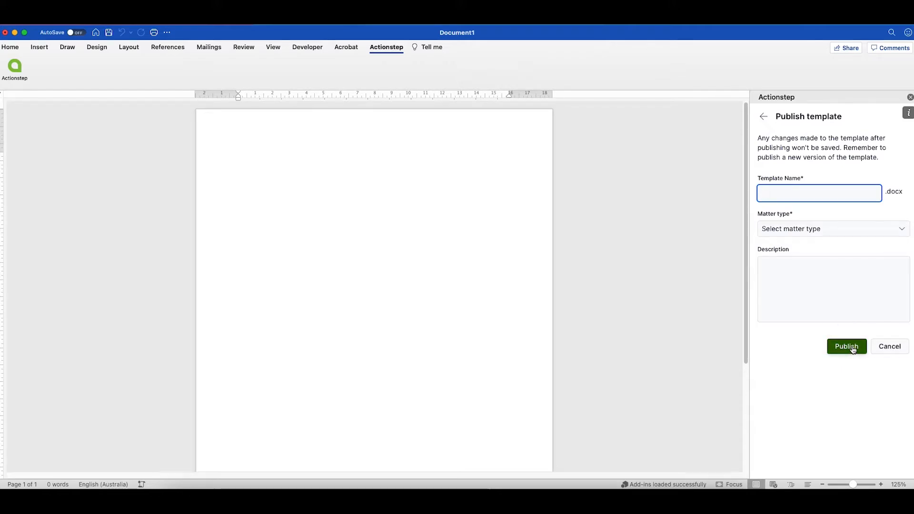
left_click(763, 119)
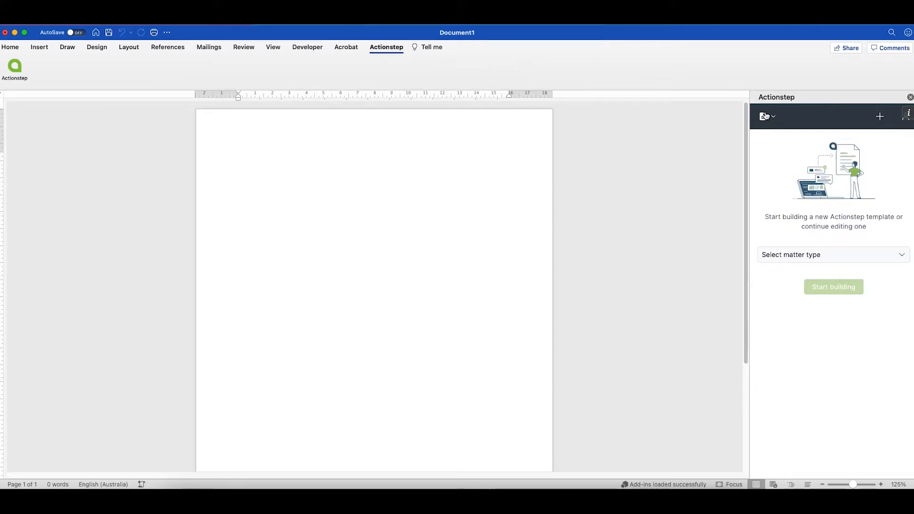
left_click(821, 254)
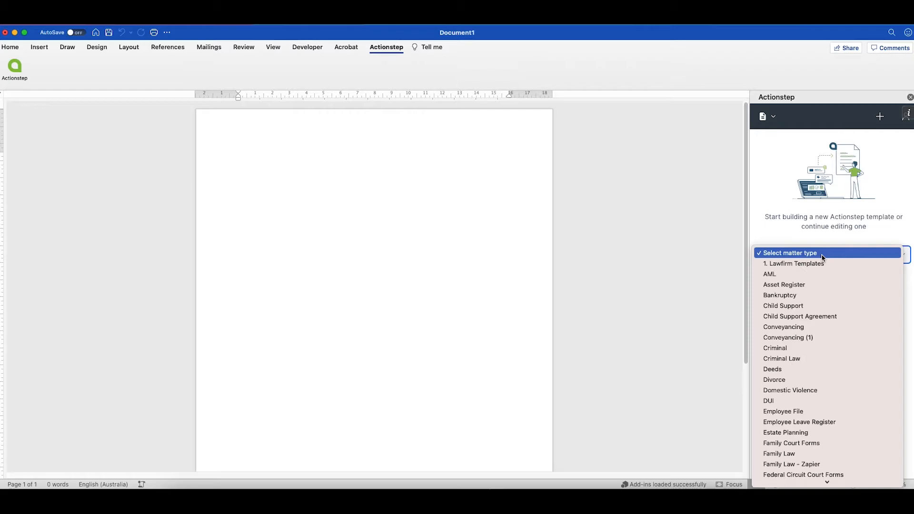
Choose Conveyancing, use example matter 53 for previews, and start building the template.
left_click(800, 329)
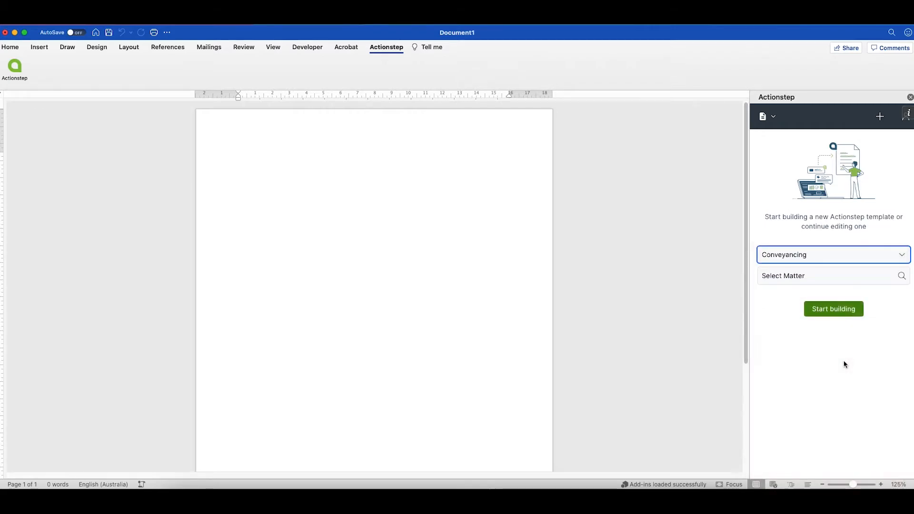
left_click(787, 275)
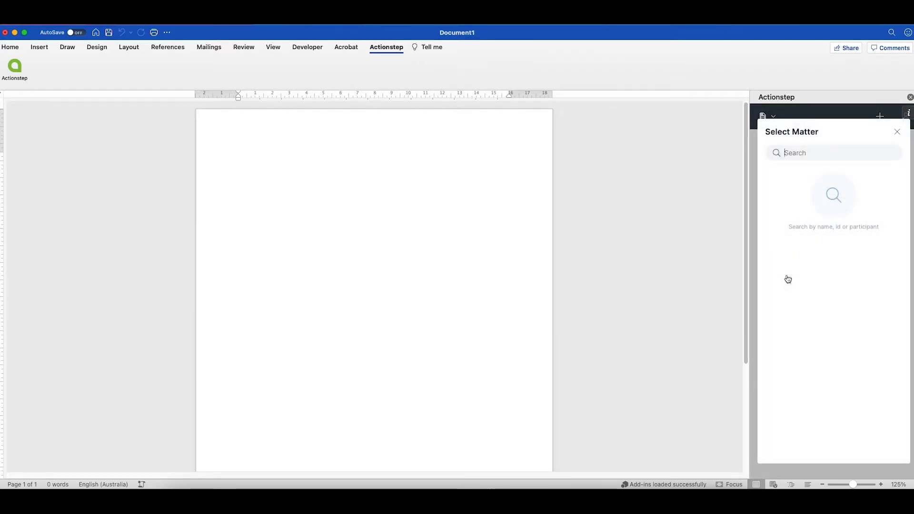
type("53")
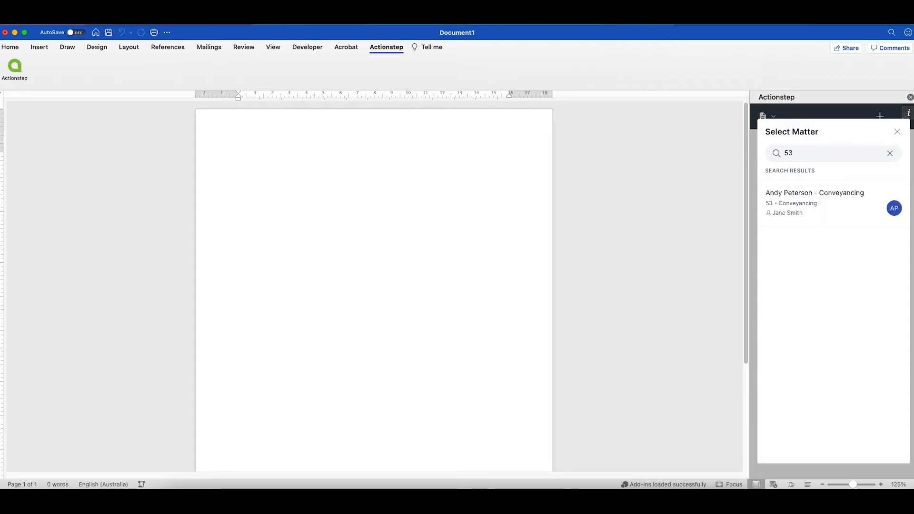
left_click(808, 208)
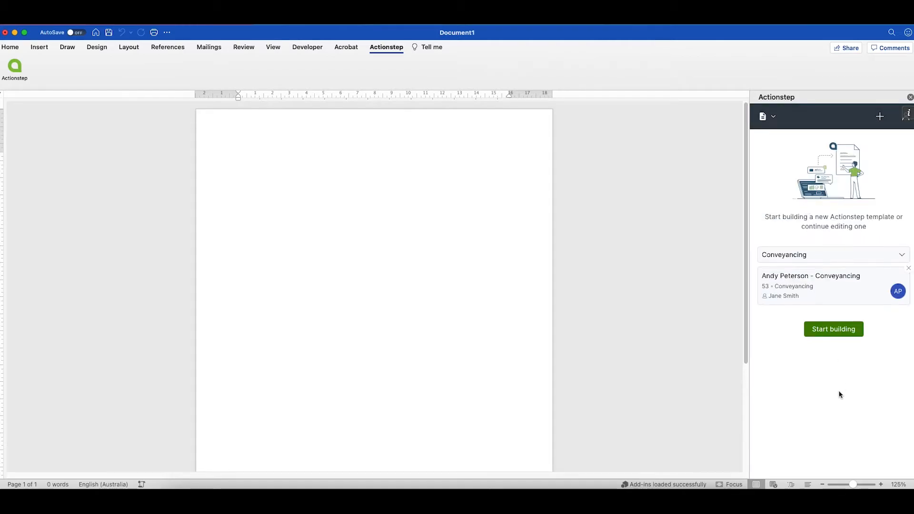
left_click(844, 335)
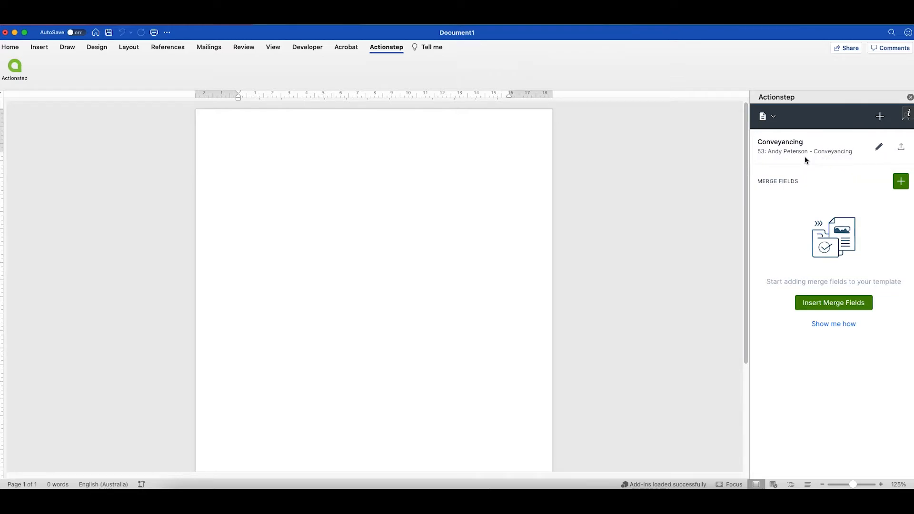
left_click(901, 146)
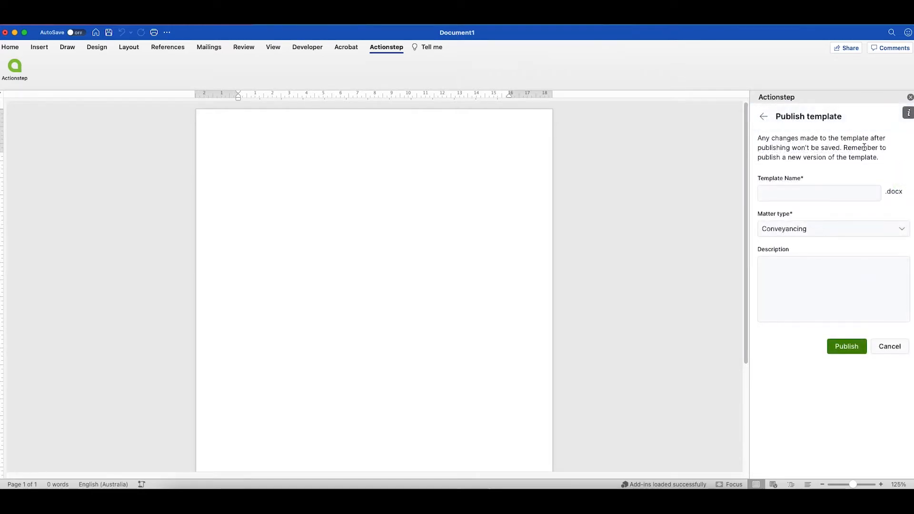
left_click(764, 118)
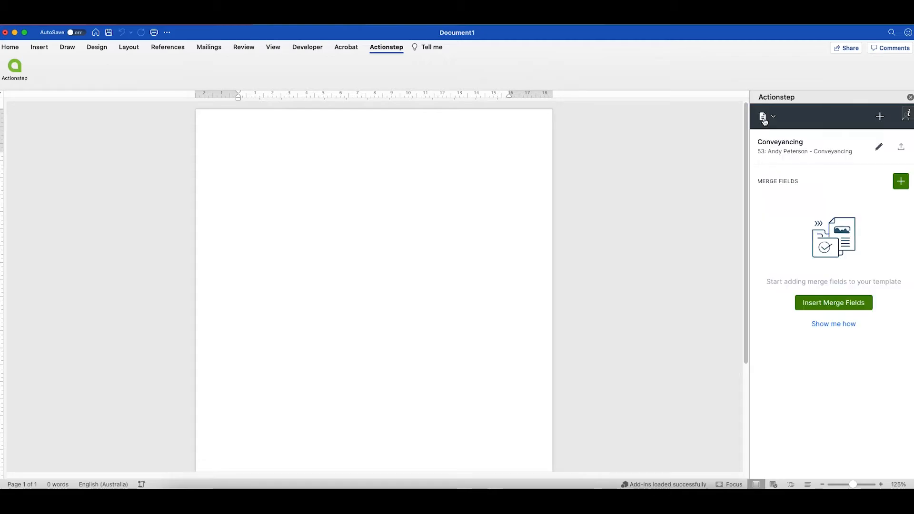
left_click(879, 146)
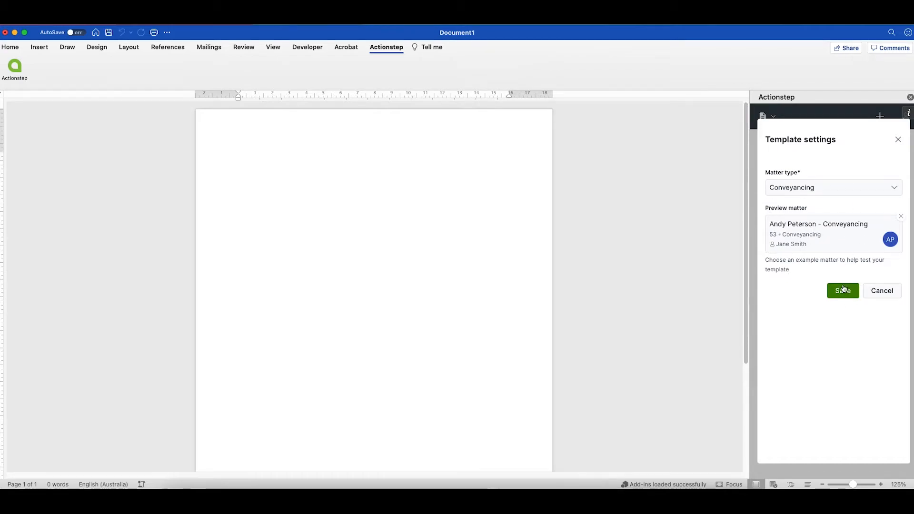
left_click(898, 140)
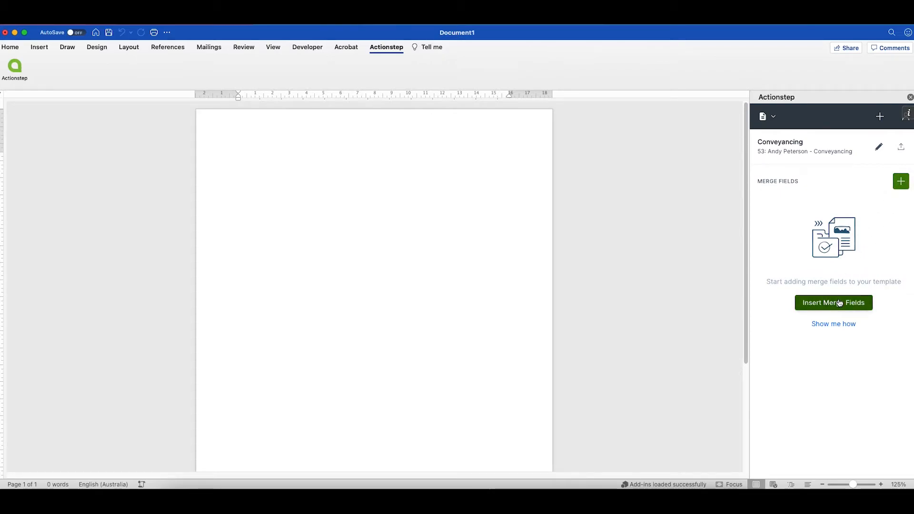
left_click(901, 183)
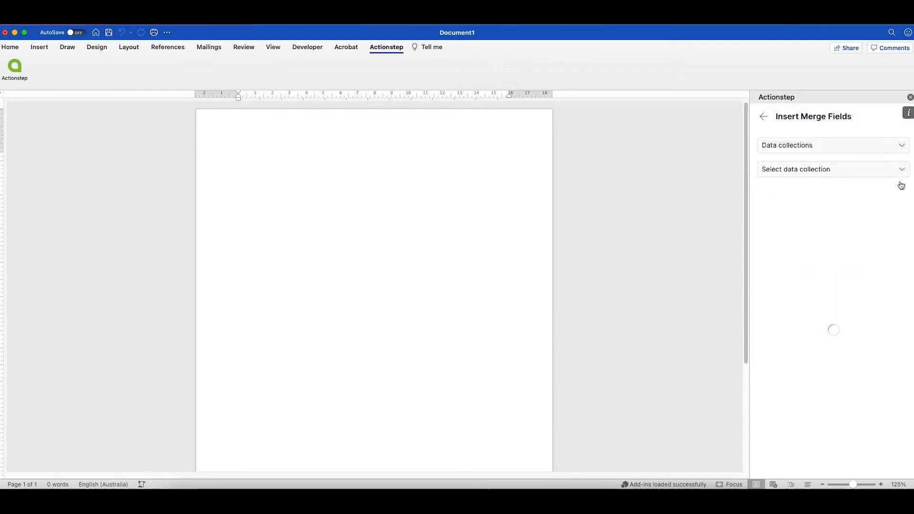
Browse the Matter details, Matter parties and General merge field collections.
left_click(828, 146)
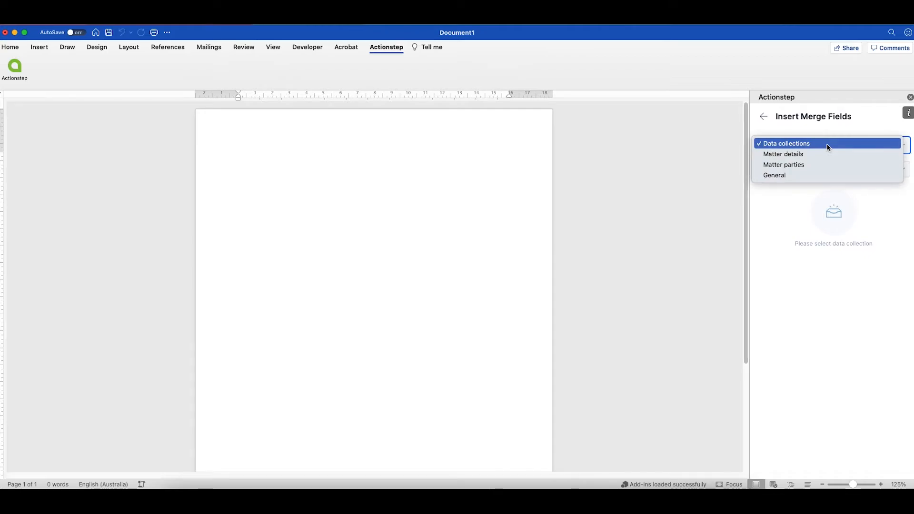
left_click(801, 157)
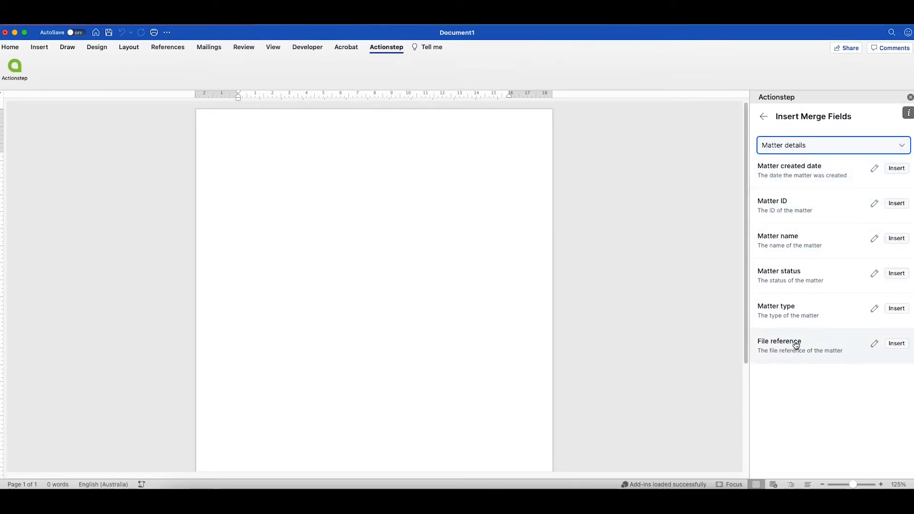
left_click(807, 145)
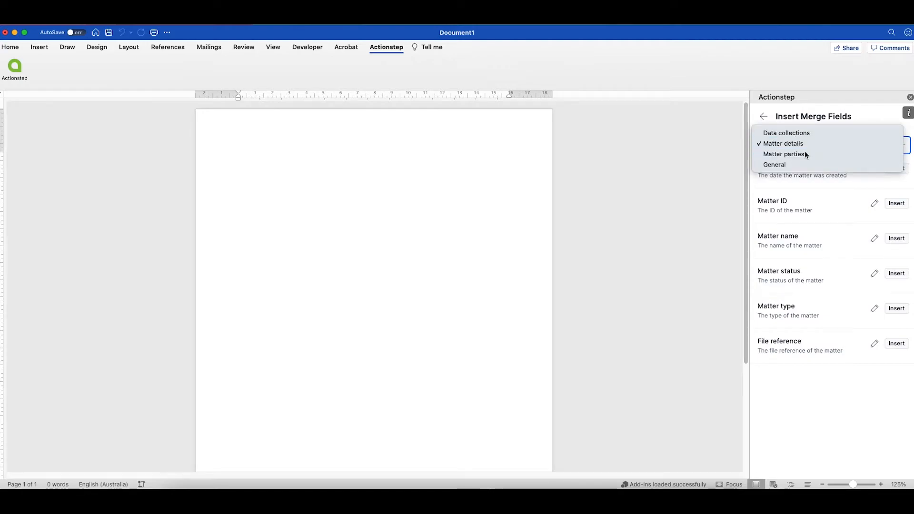
left_click(805, 153)
left_click(821, 171)
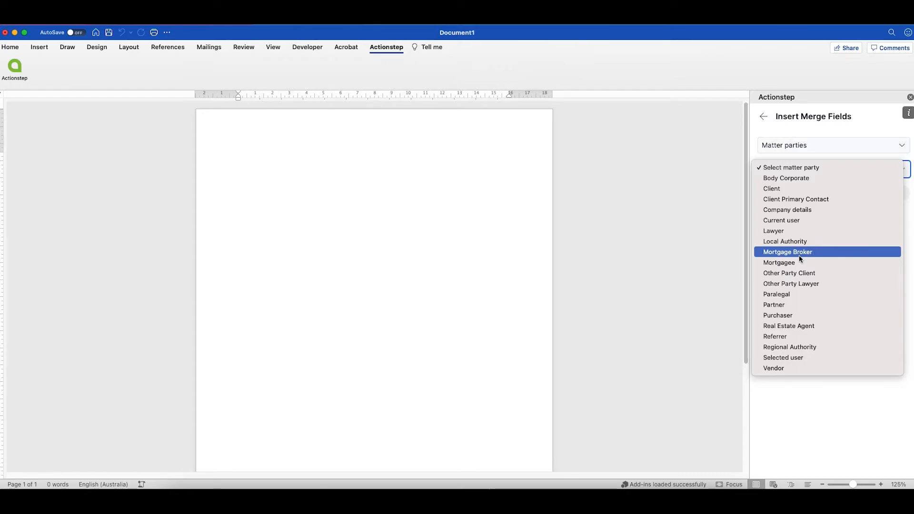
left_click(814, 149)
left_click(815, 148)
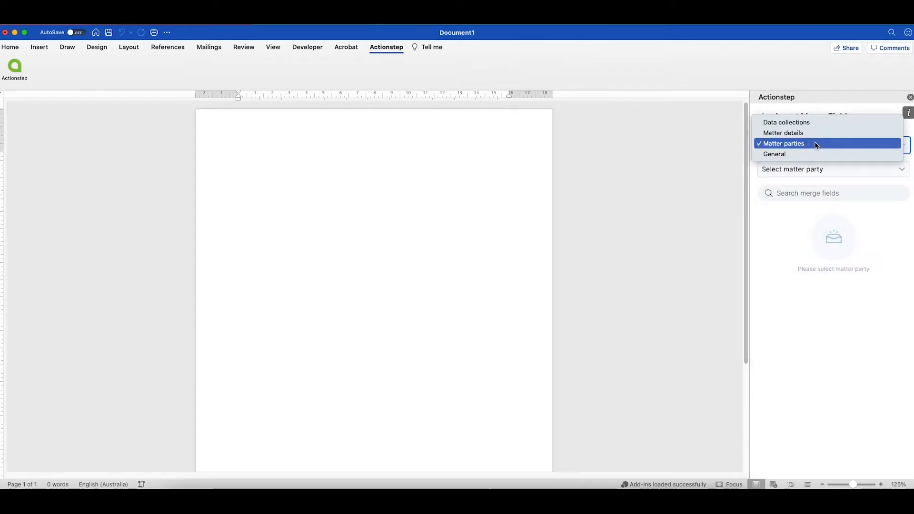
left_click(815, 154)
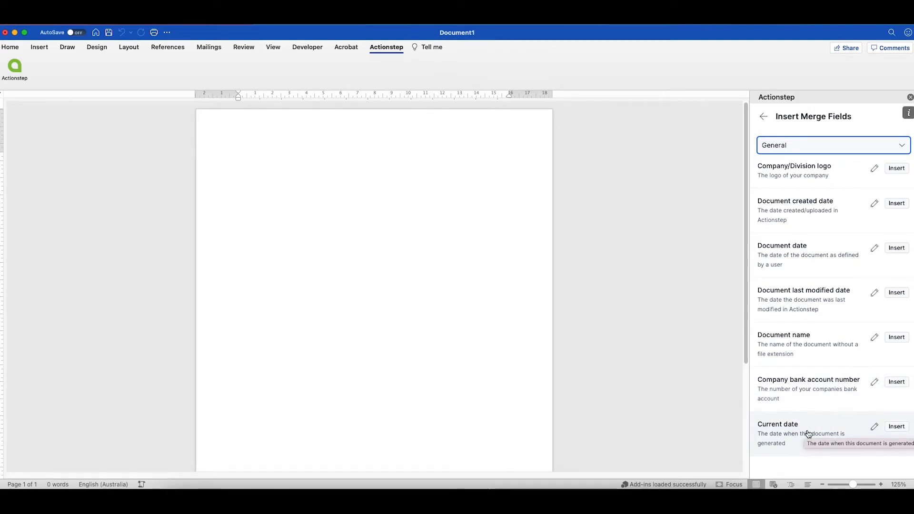
left_click(765, 117)
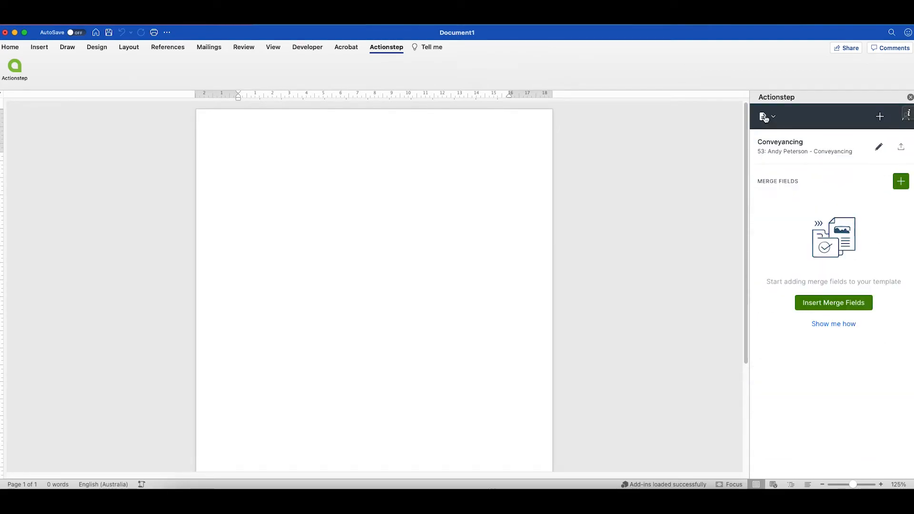
Place the cursor in the document and open the General Current date field options, previewing March 03, 2021.
left_click(900, 184)
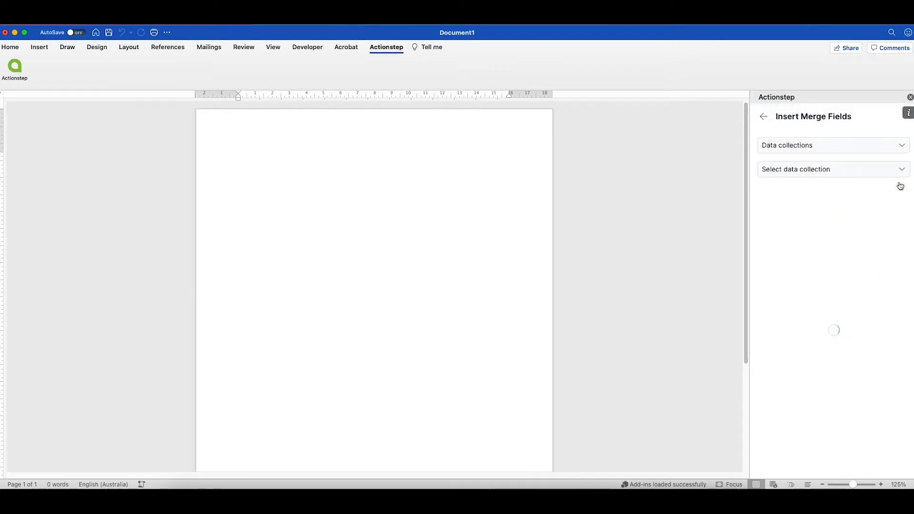
left_click(316, 180)
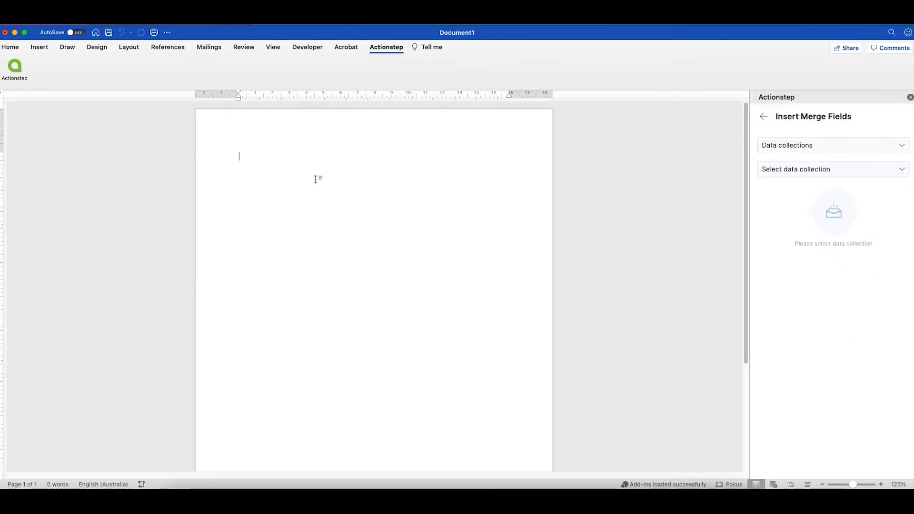
left_click(809, 146)
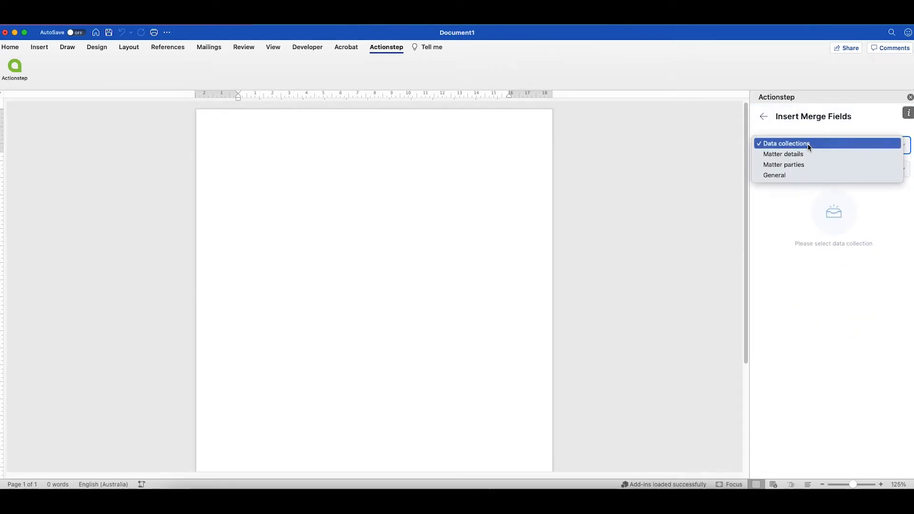
left_click(804, 176)
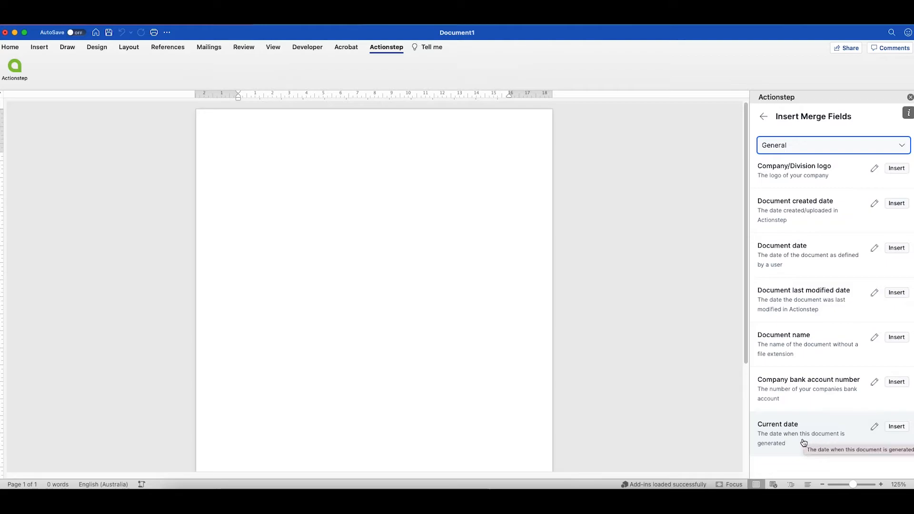
left_click(875, 428)
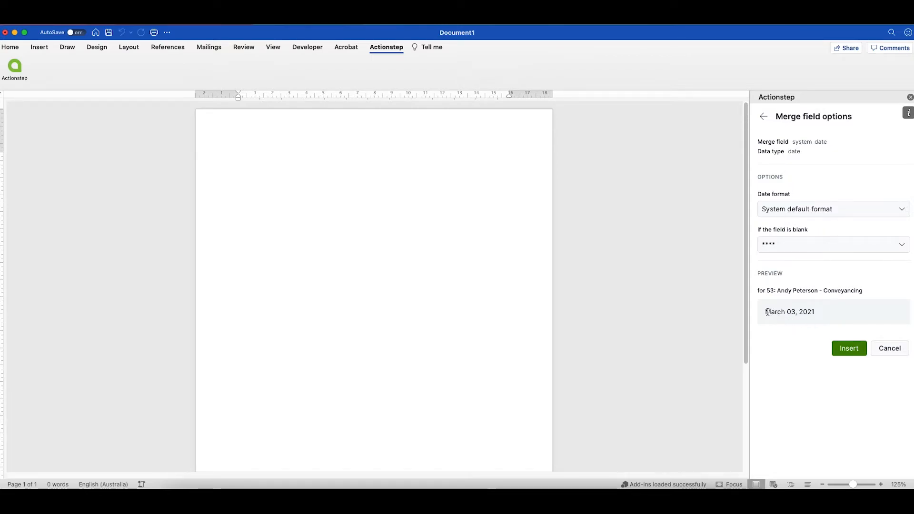
left_click_drag(768, 312, 814, 310)
Insert the Current date field formatted 'Wednesday March 3, 2021' and start a new line below it.
left_click(837, 313)
left_click(839, 317)
left_click(827, 209)
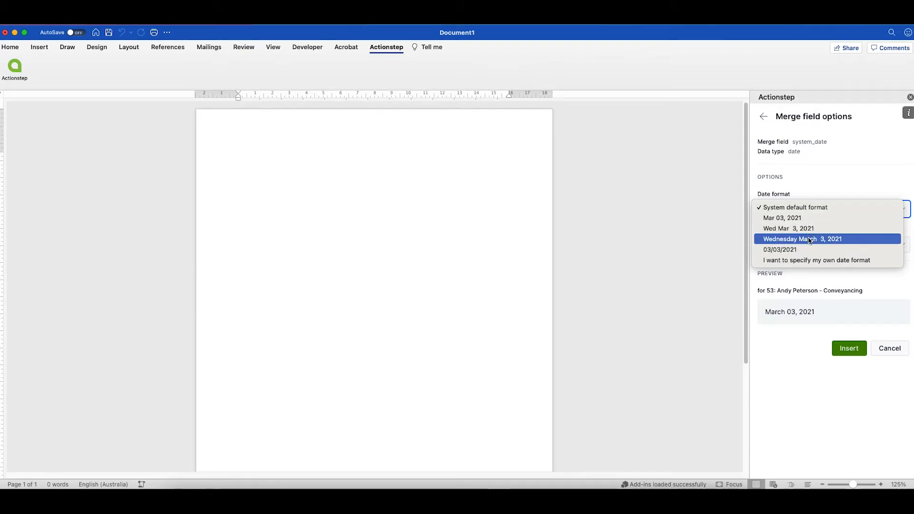
left_click(810, 240)
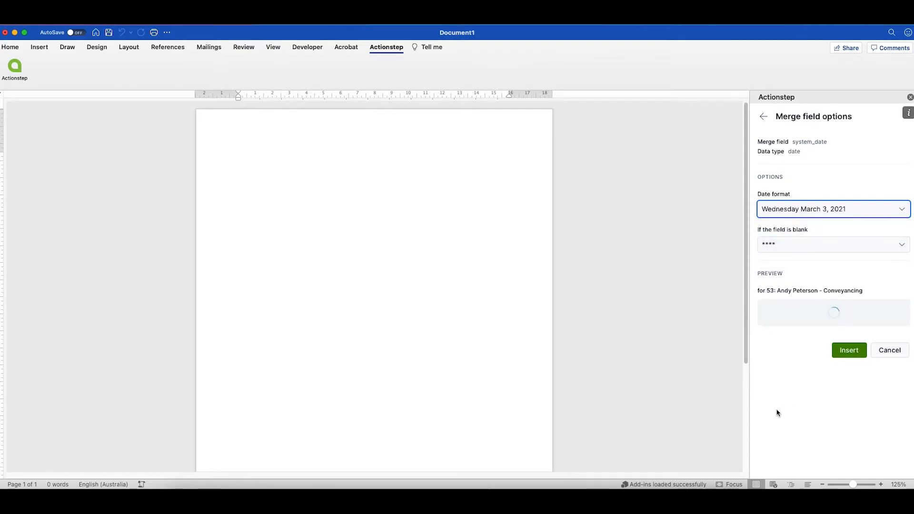
left_click(848, 349)
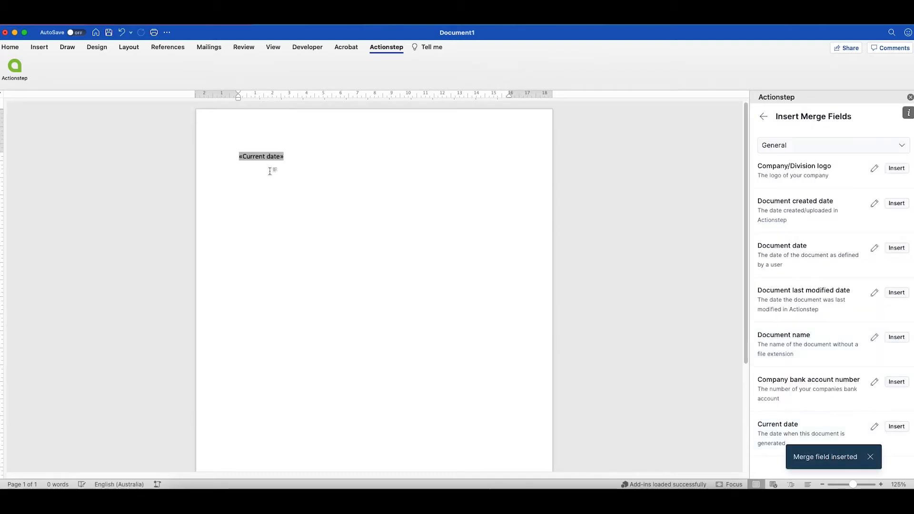
left_click(299, 155)
key("Return")
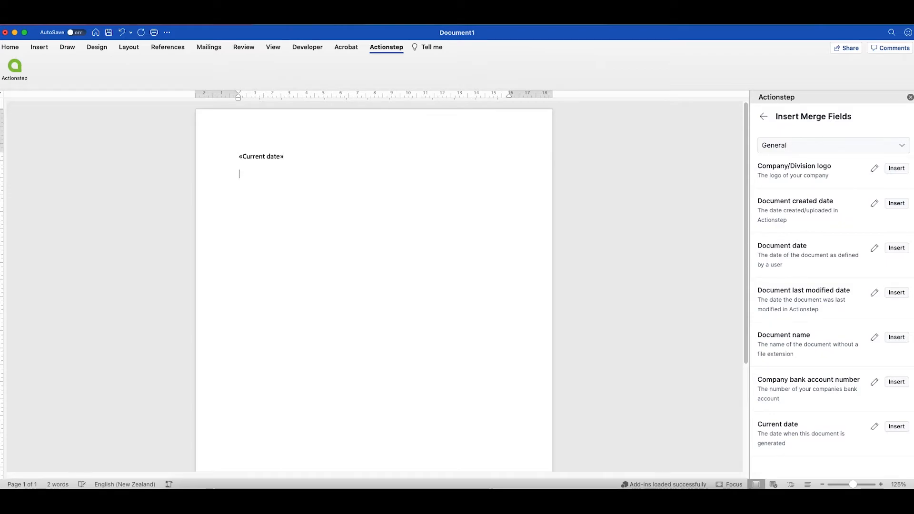
left_click(764, 118)
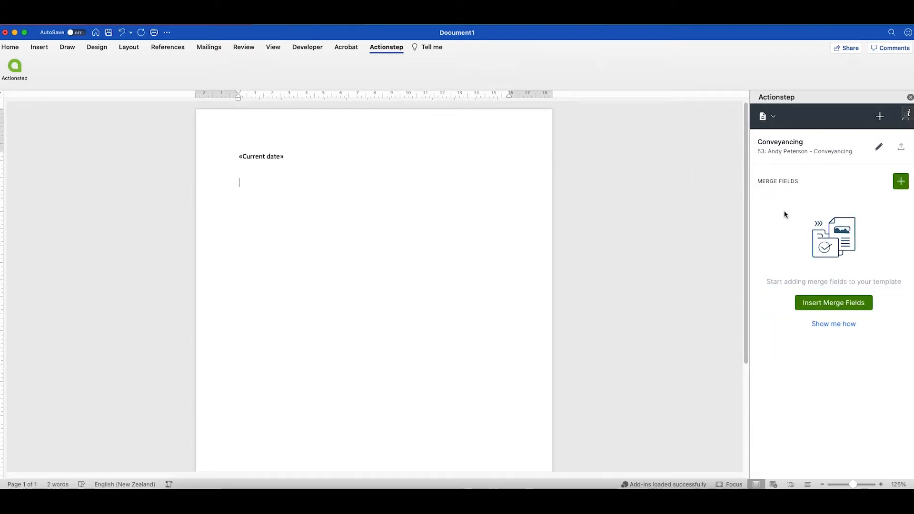
Find the Client party's name fields by searching 'name' under Matter parties > Client.
left_click(902, 184)
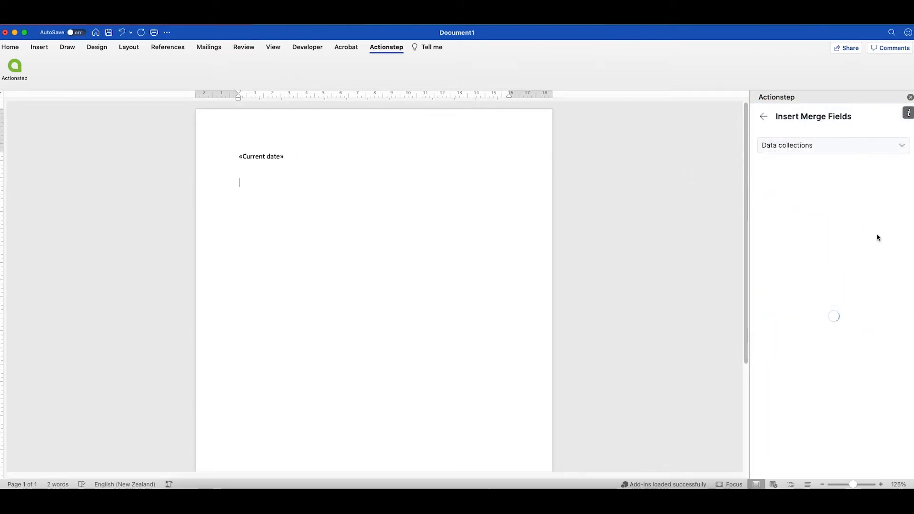
left_click(822, 147)
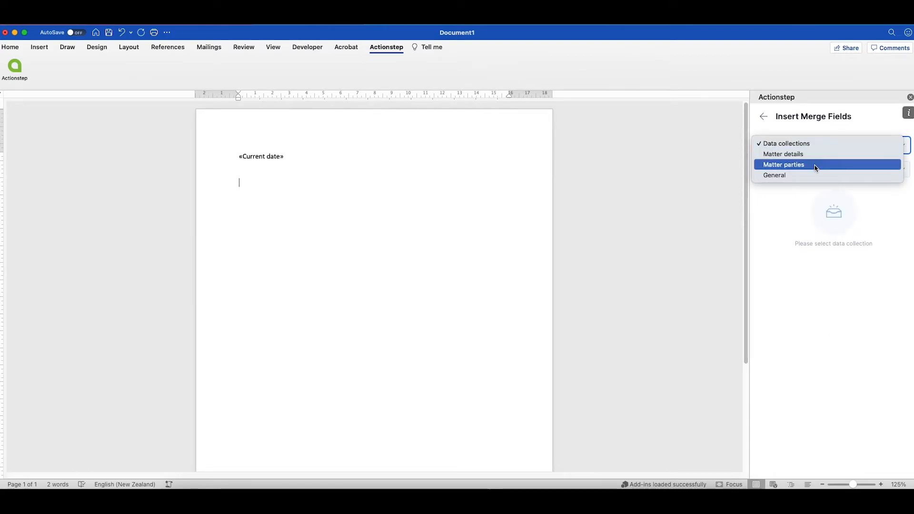
left_click(816, 166)
left_click(816, 170)
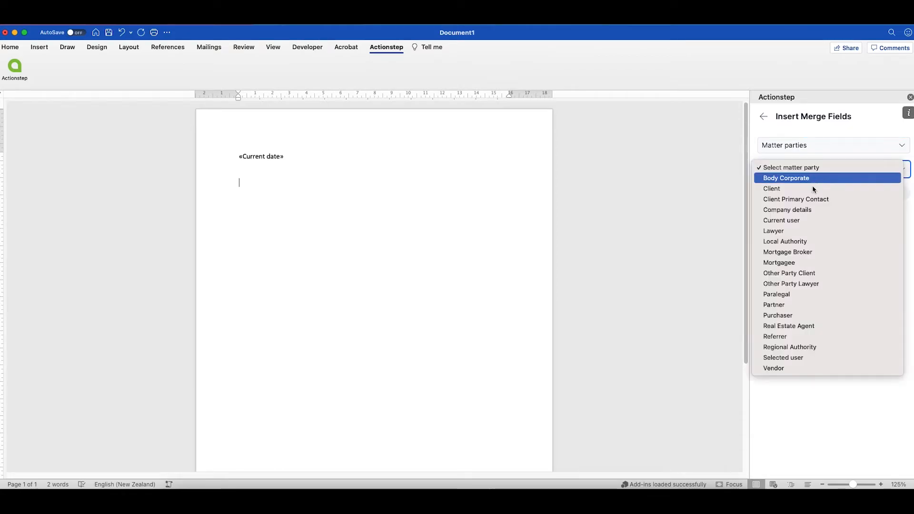
left_click(814, 189)
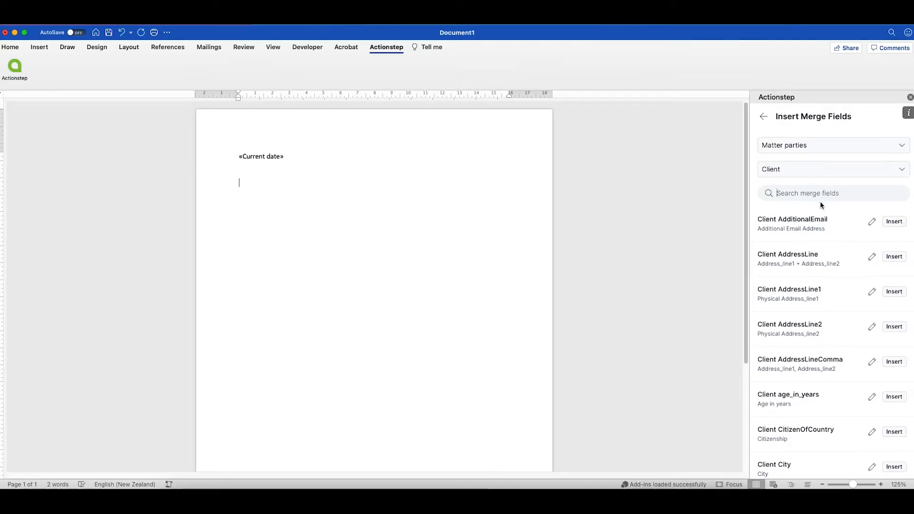
left_click(789, 193)
type("name")
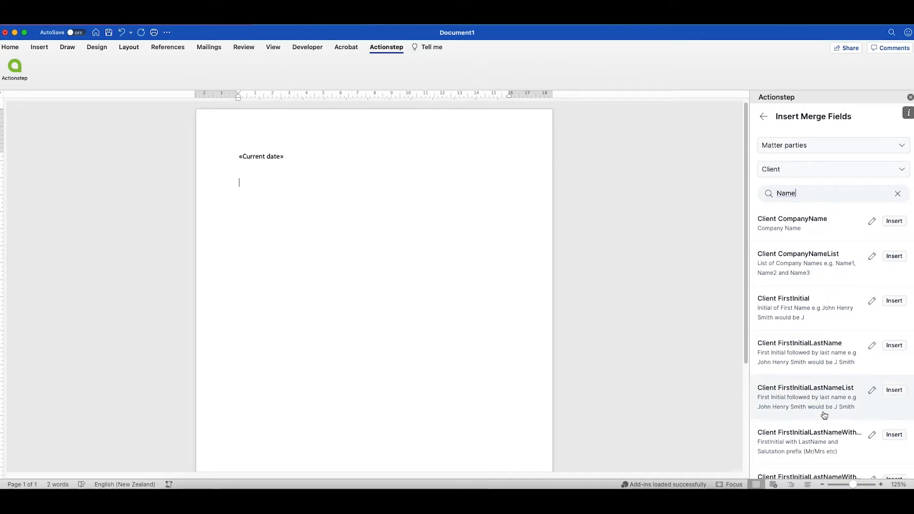
scroll(826, 400, "down", 5)
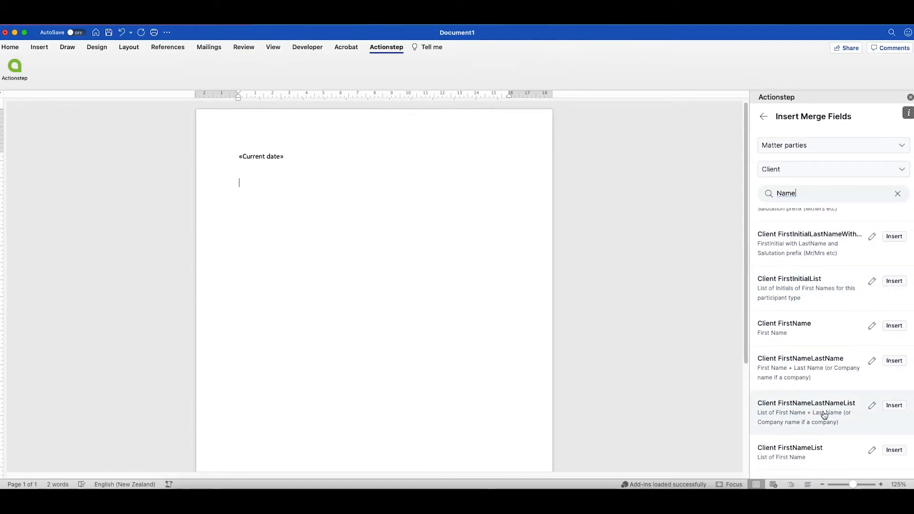
Insert Client FirstNameLastNameList below the date and start a new paragraph.
left_click(872, 408)
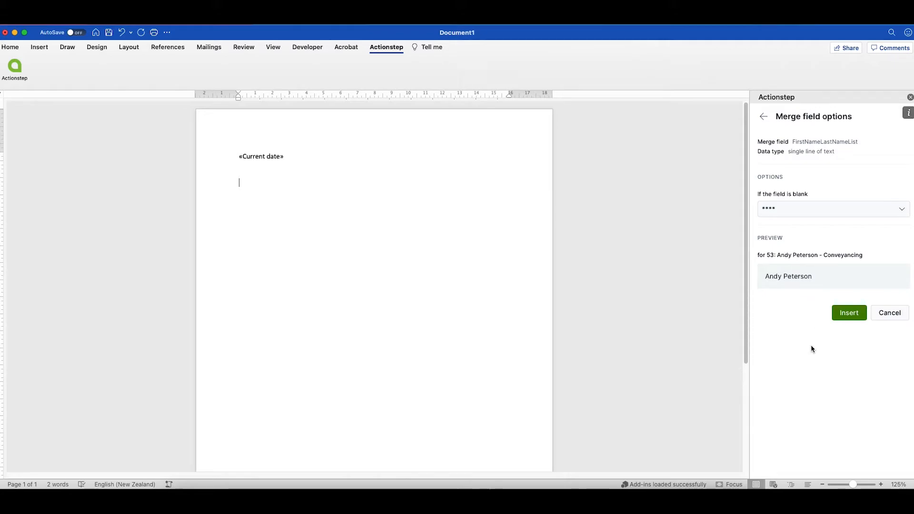
left_click(849, 313)
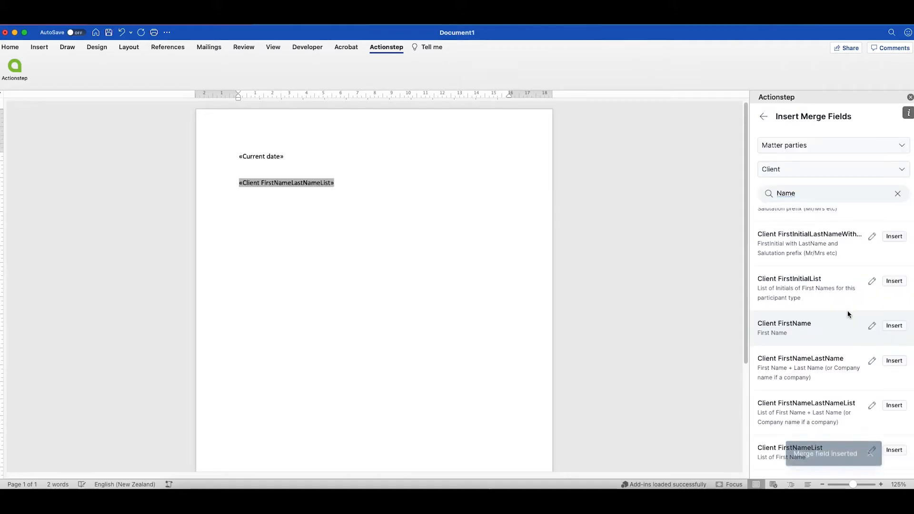
key("Return")
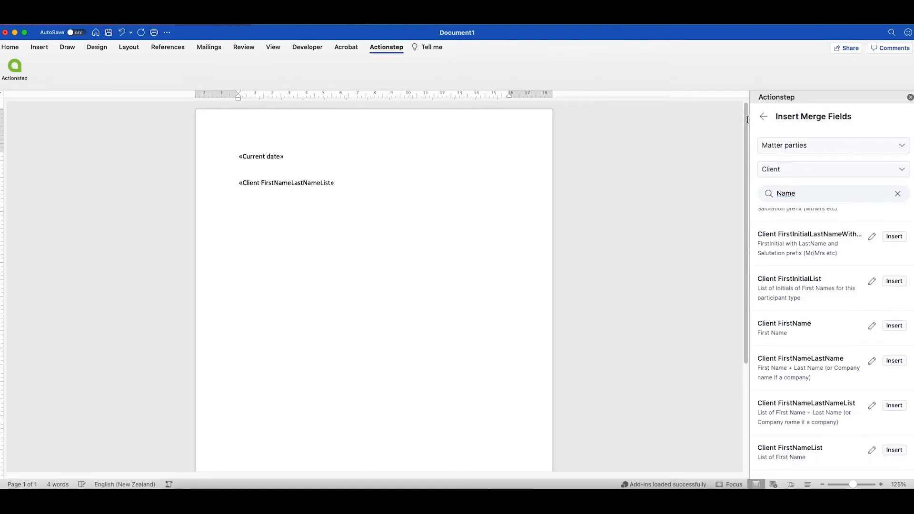
left_click(763, 119)
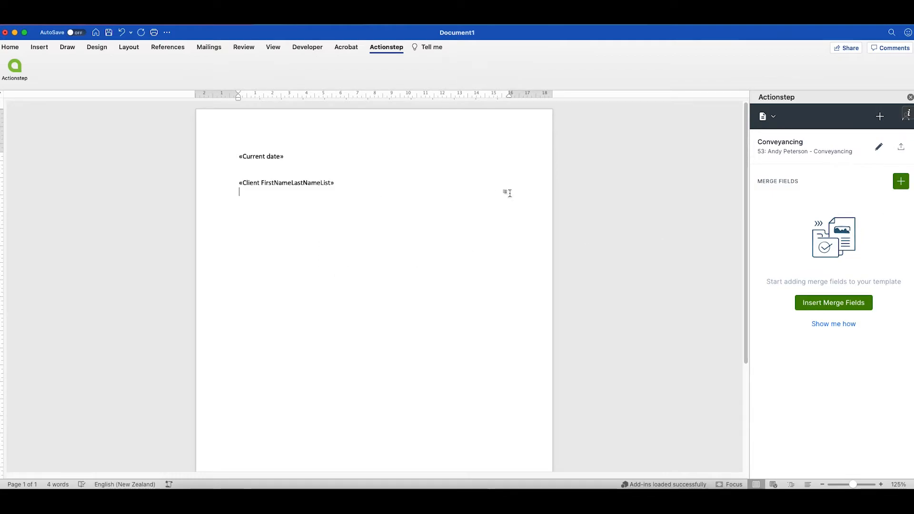
Insert the Matter ID field from Matter details below the client name field.
left_click(901, 183)
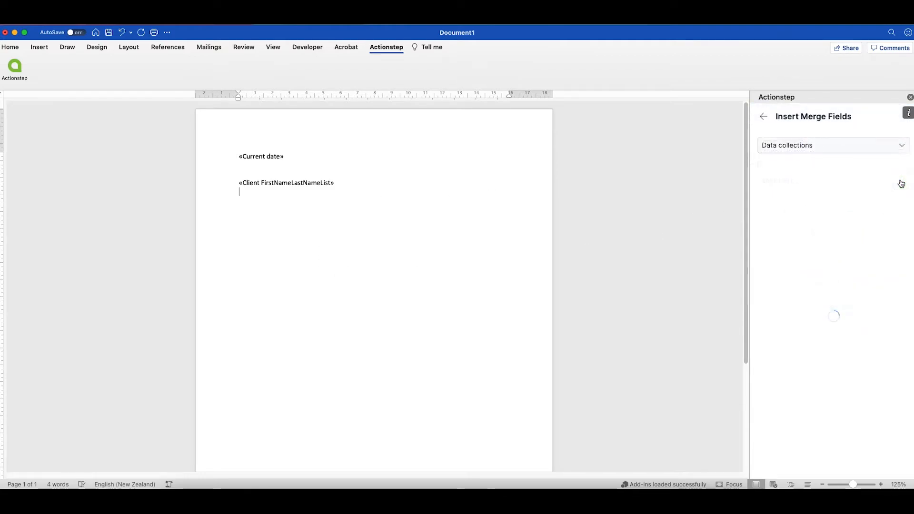
left_click(838, 148)
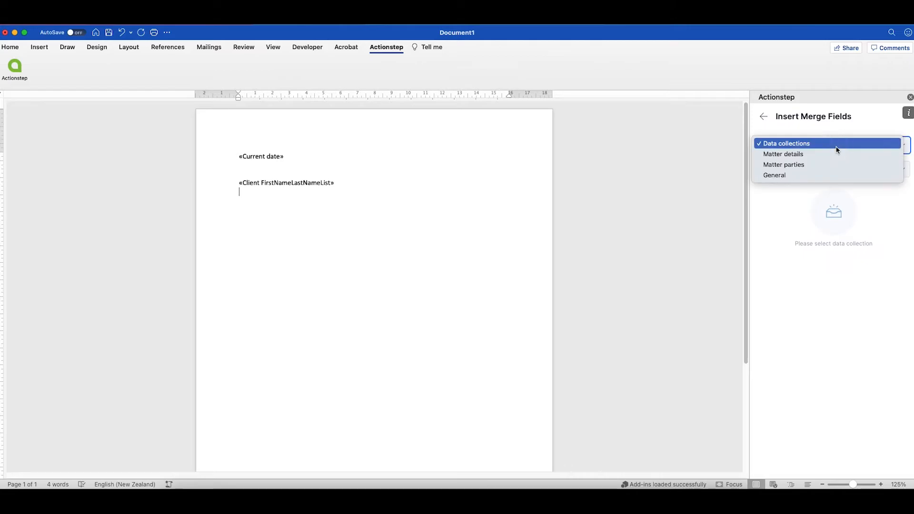
left_click(839, 176)
left_click(807, 143)
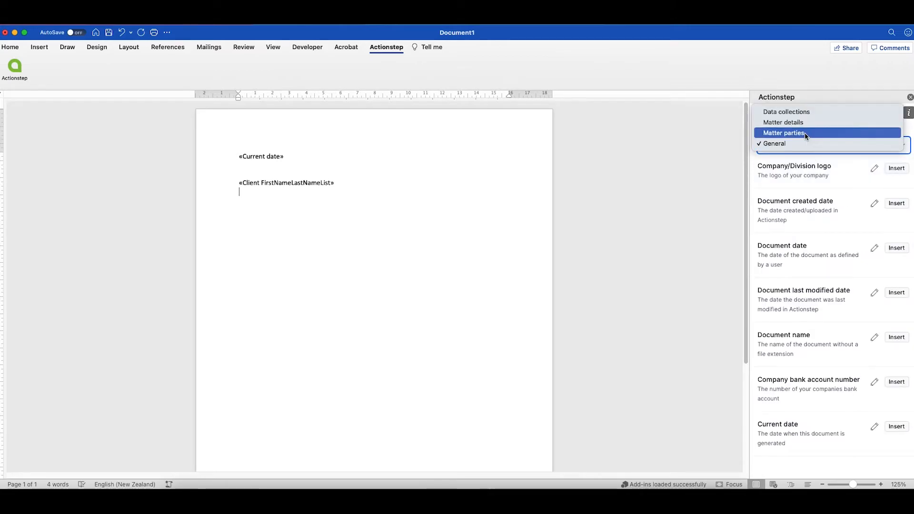
left_click(805, 133)
left_click(807, 143)
left_click(806, 134)
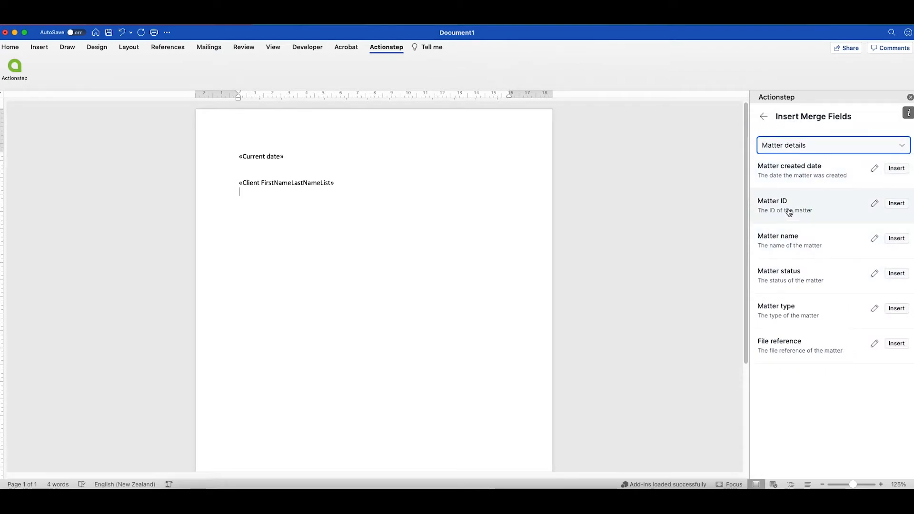
left_click(874, 205)
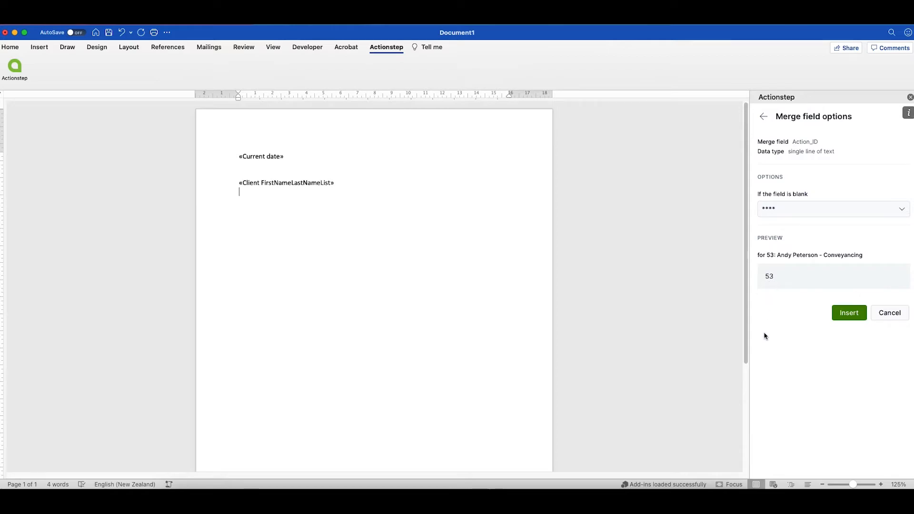
left_click(858, 318)
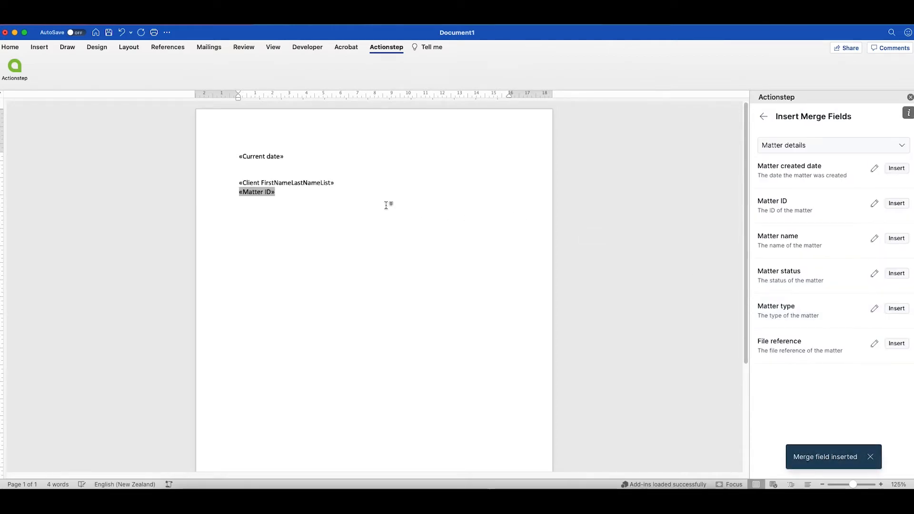
Type ' - ' after «Matter ID» and insert the Matter name field after the dash.
type("-")
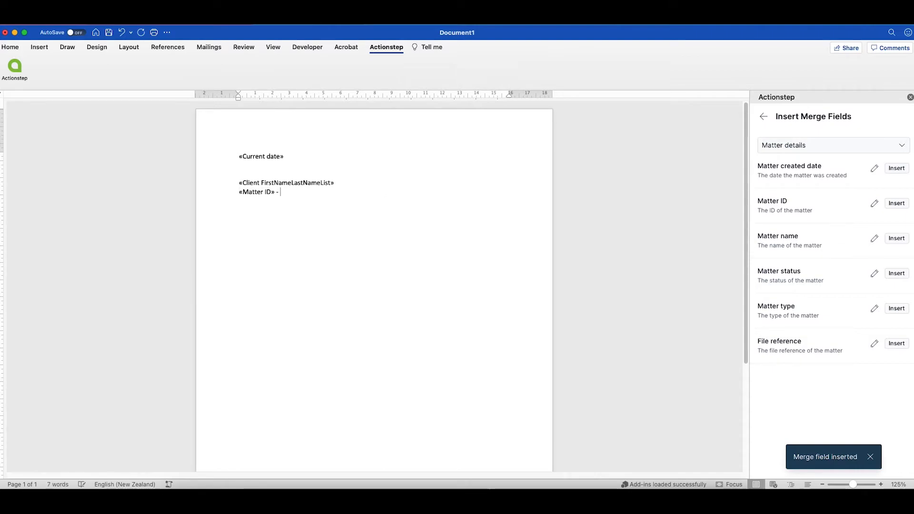
left_click(764, 117)
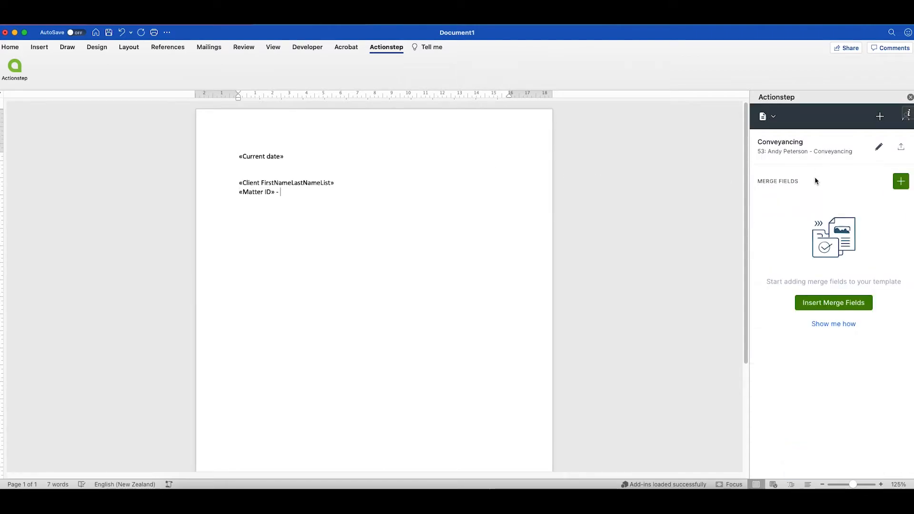
left_click(901, 181)
left_click(822, 146)
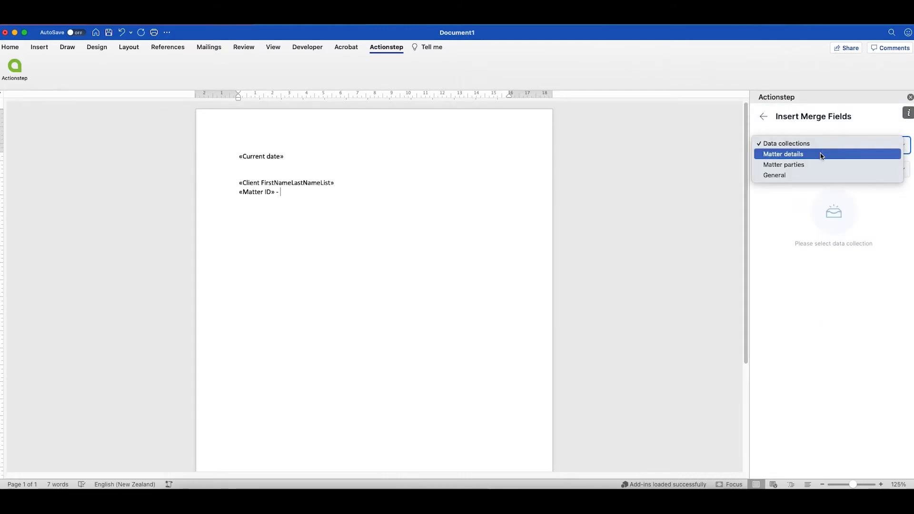
left_click(822, 154)
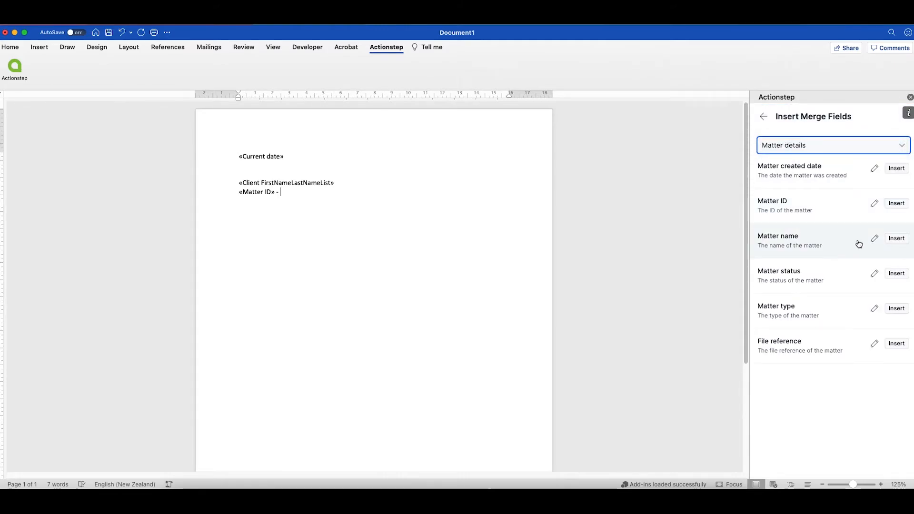
left_click(875, 242)
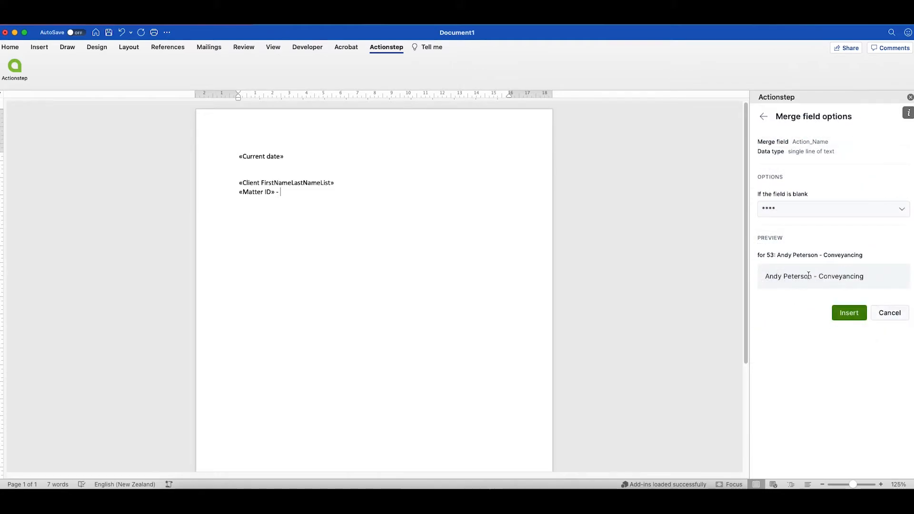
left_click(852, 316)
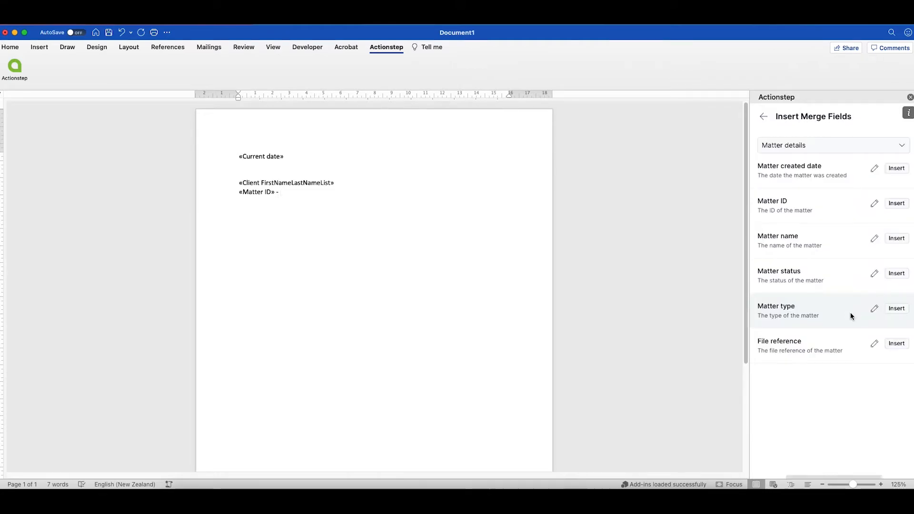
Add blank lines below the reference line and begin the greeting 'Dear'.
left_click(343, 192)
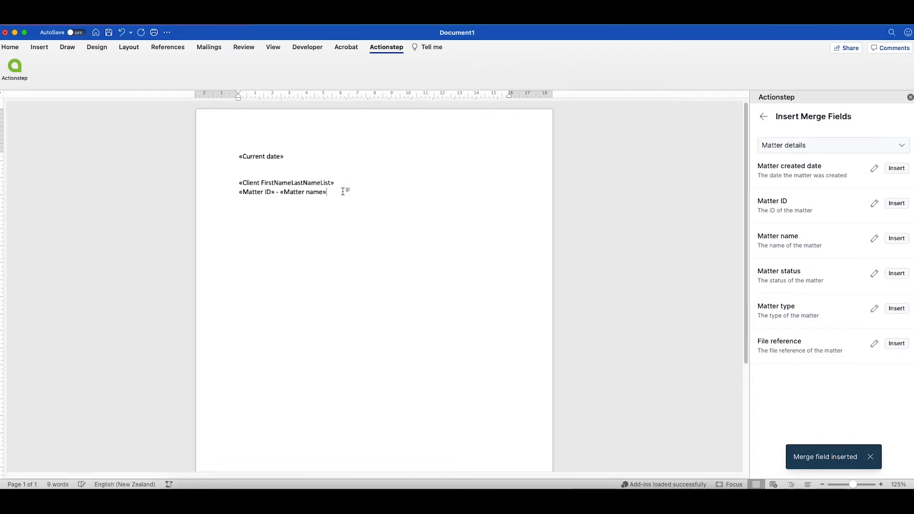
key("Return")
key("Return")
type("Dear")
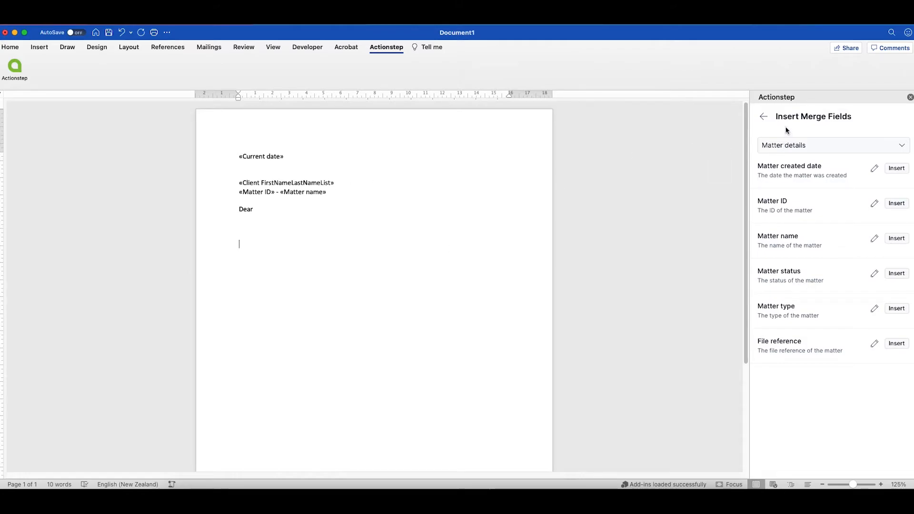
left_click(764, 118)
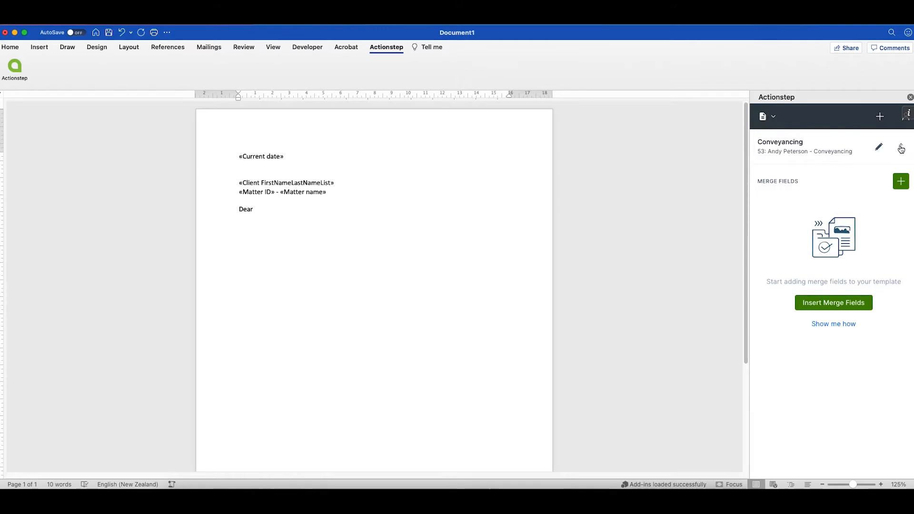
Publish the letter to Actionstep as template 'Conveyancing Letter', described as 'A letter to my client'.
left_click(902, 149)
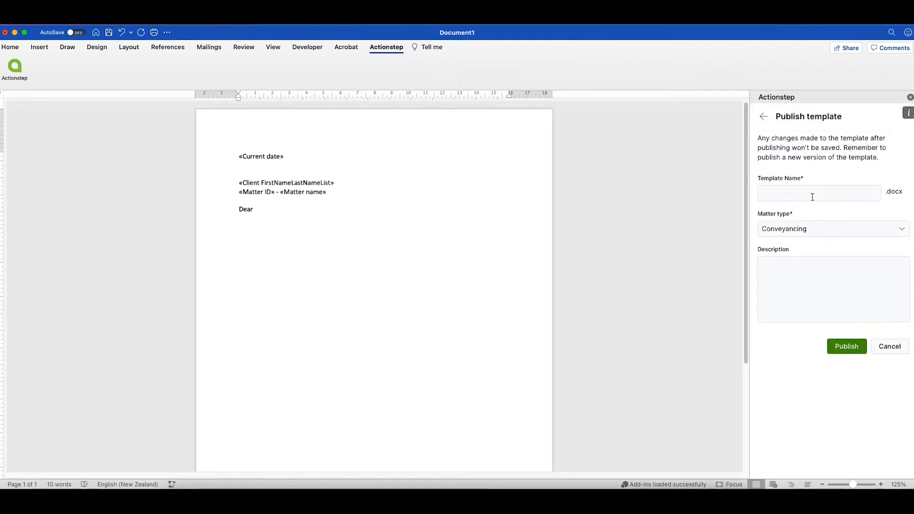
left_click(813, 196)
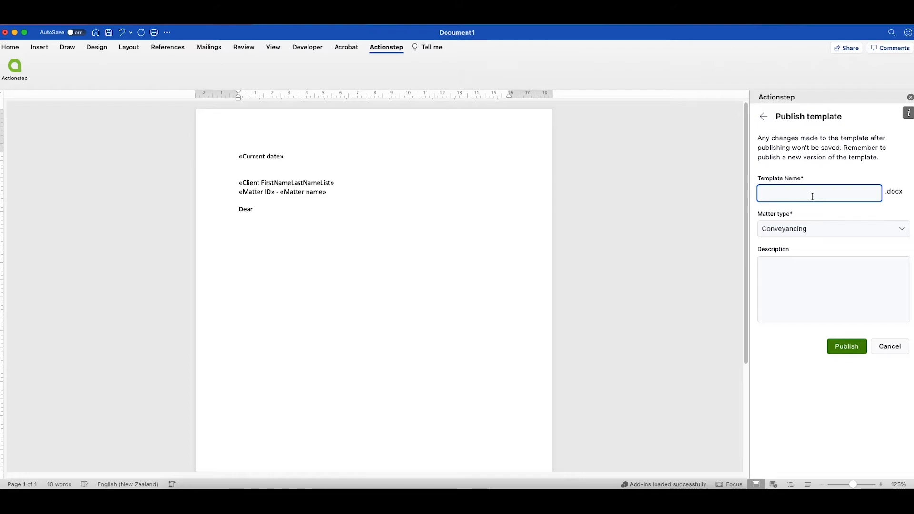
type("Conveyancing Letter")
left_click(810, 280)
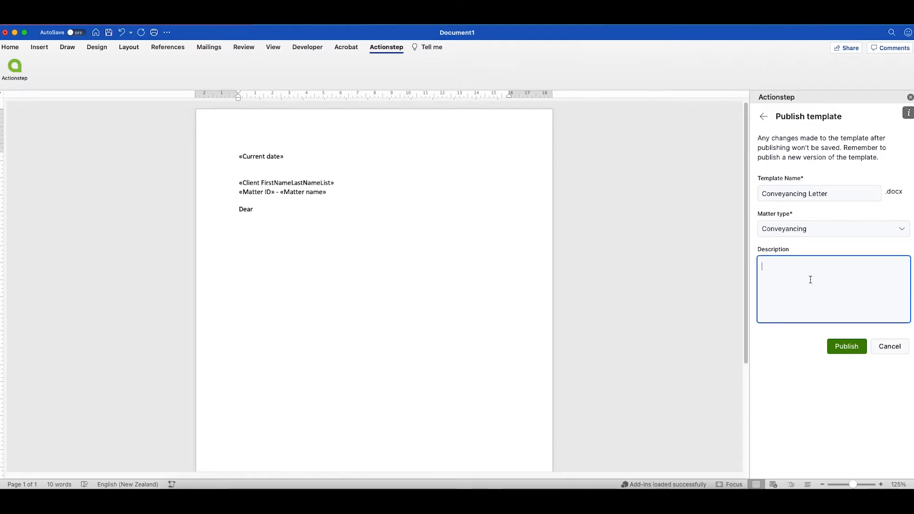
type("A letter to my client")
left_click(845, 347)
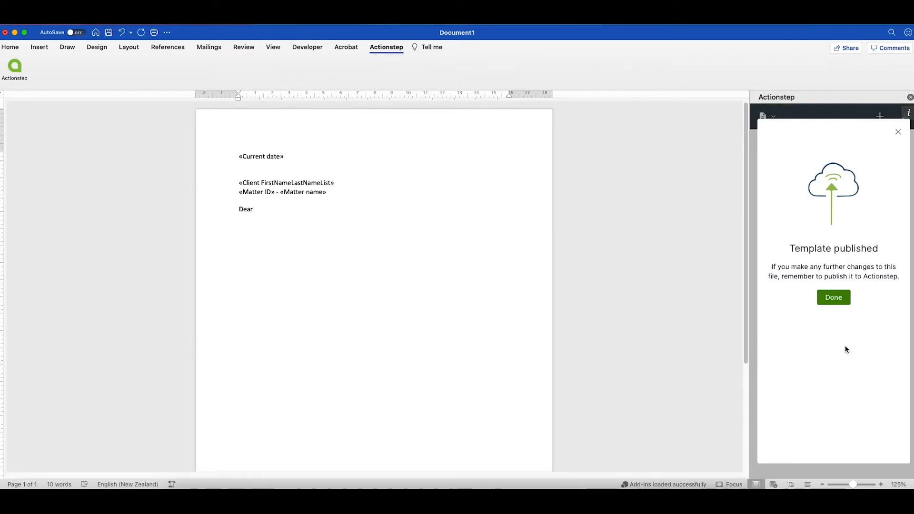
left_click(833, 298)
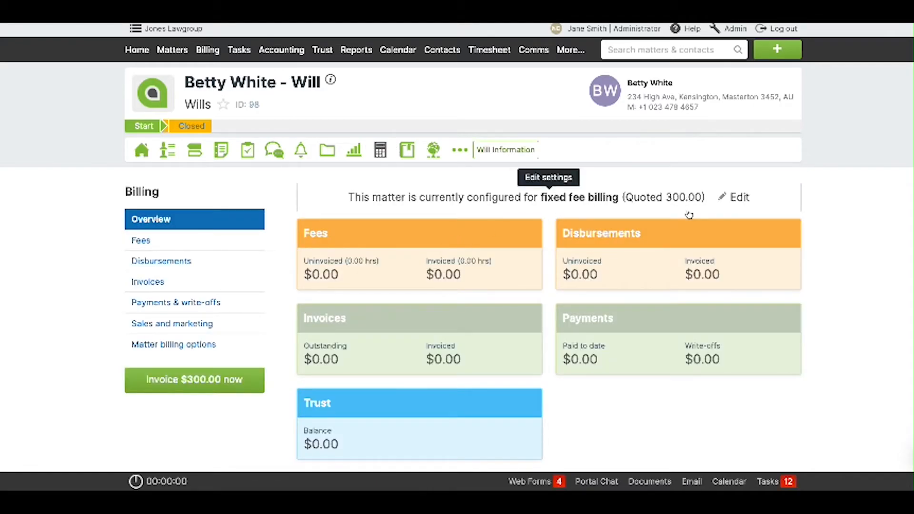
Generate Engagement Letter.docx from the Engagement Letter TEMPLATE in Engagement Documents, then download it.
left_click(324, 155)
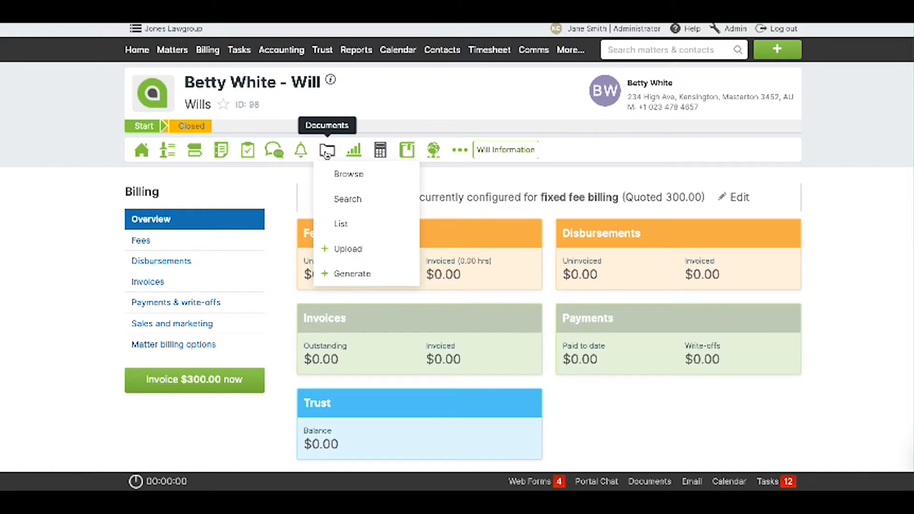
left_click(369, 280)
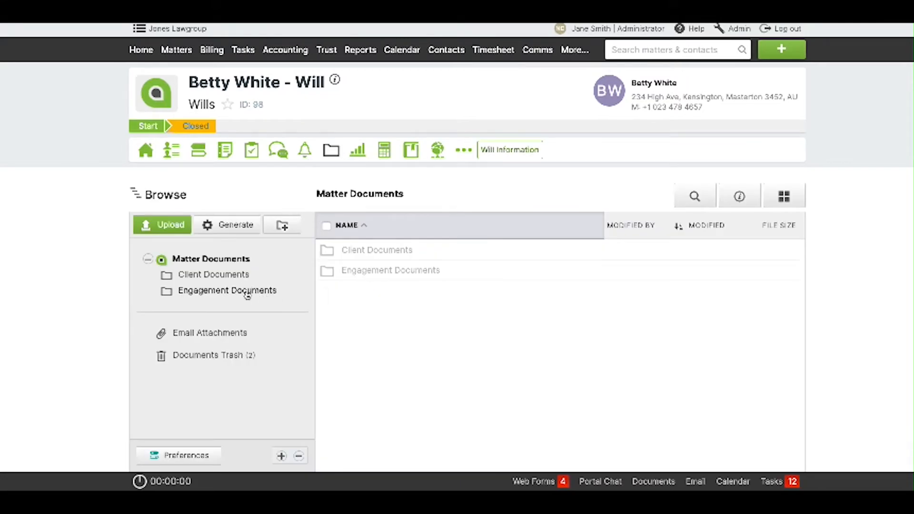
double_click(433, 270)
left_click(429, 250)
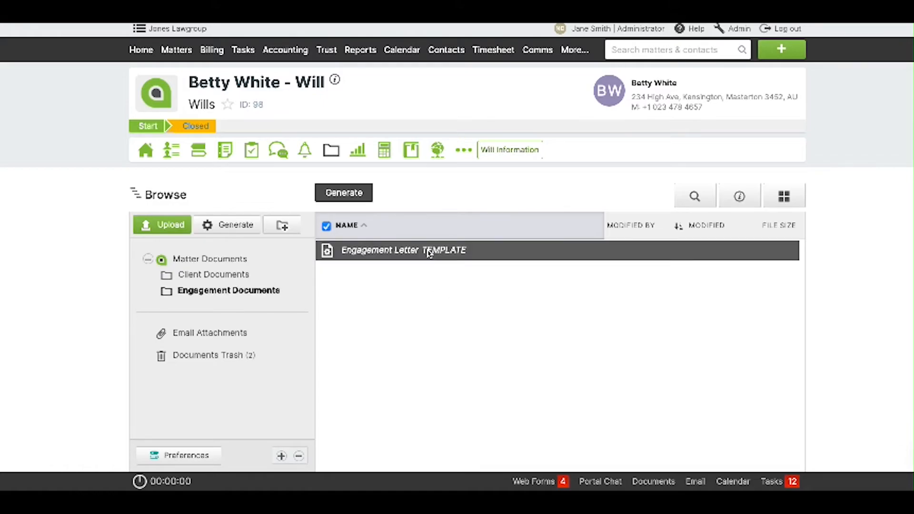
left_click(344, 193)
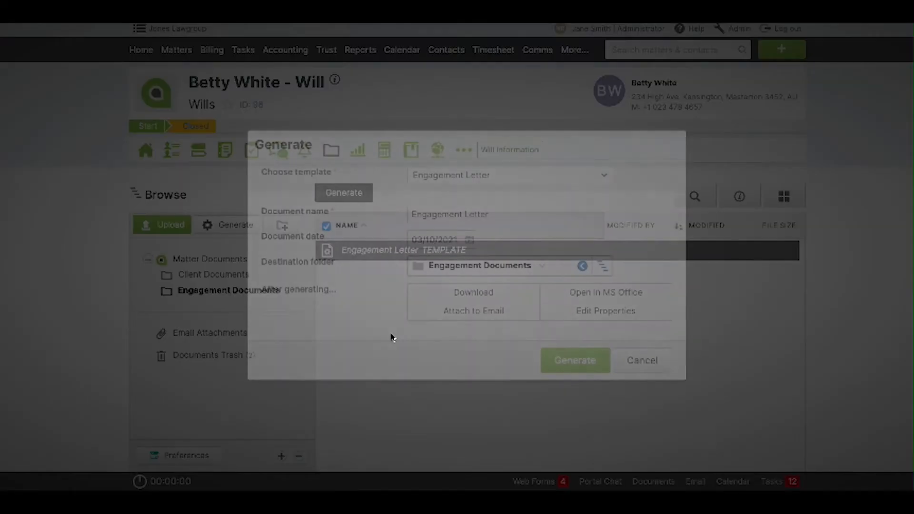
left_click(566, 360)
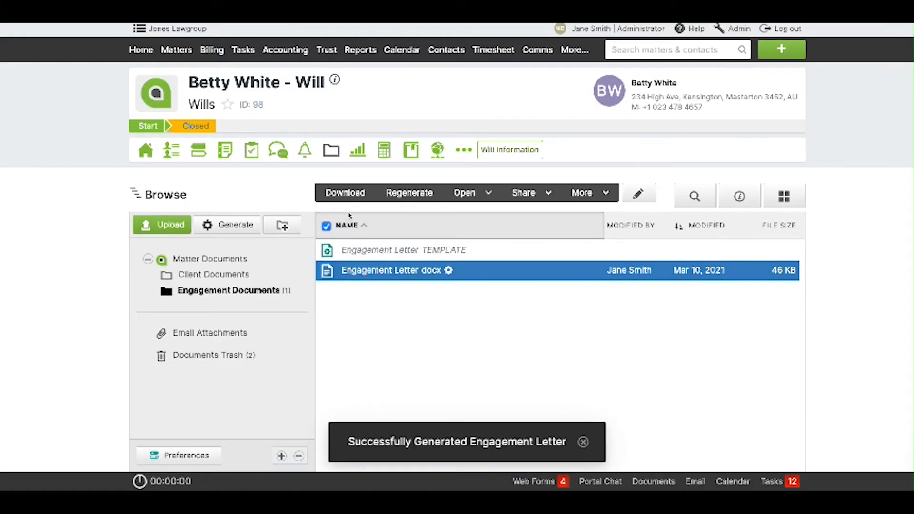
left_click(345, 195)
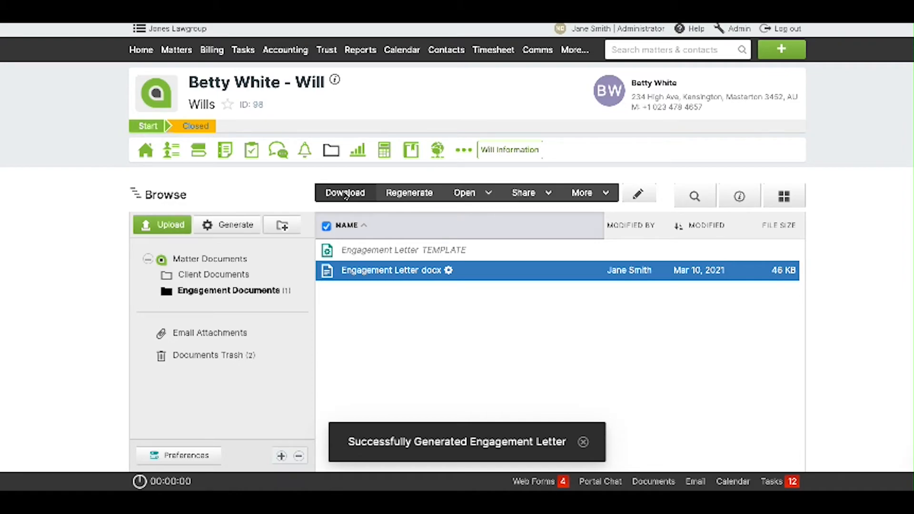
left_click(755, 45)
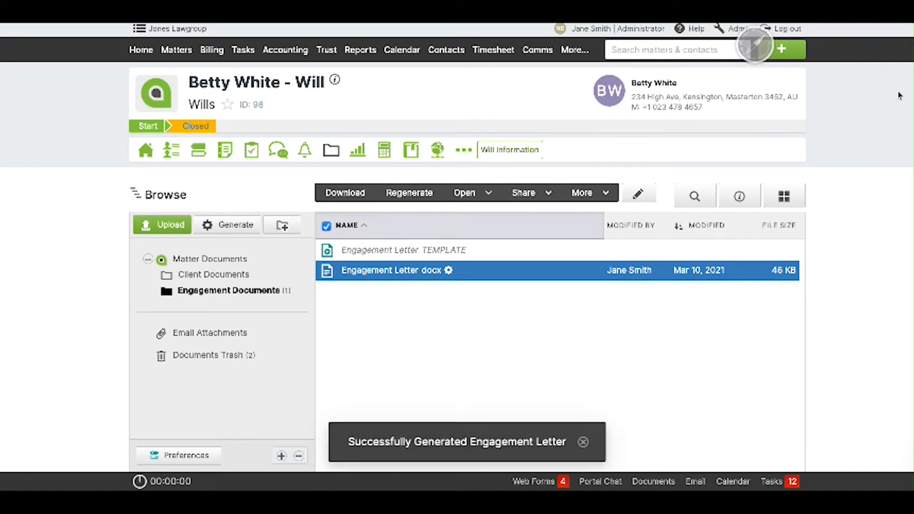
left_click(896, 37)
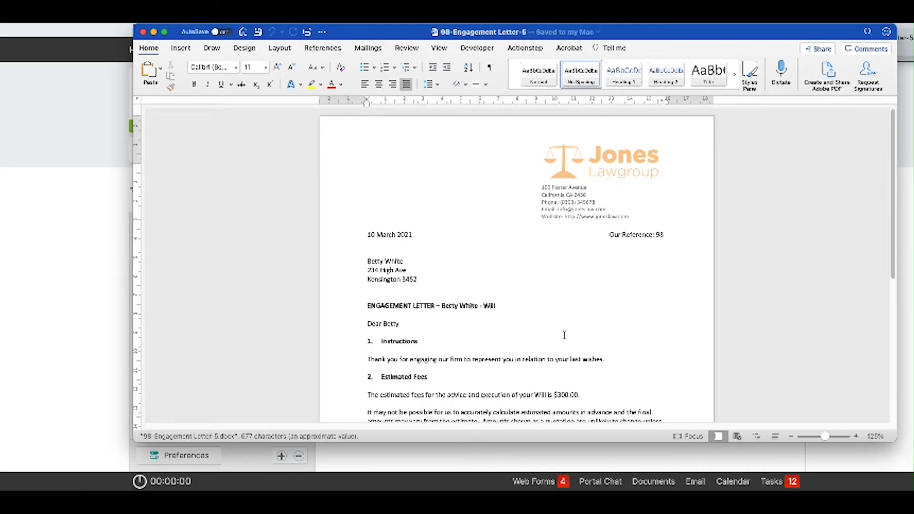
scroll(564, 335, "down", 5)
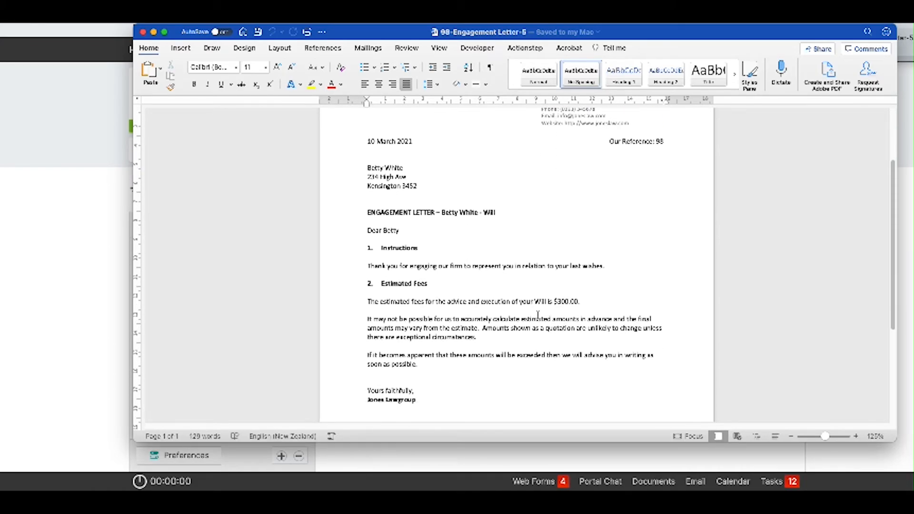
scroll(561, 380, "down", 8)
scroll(561, 379, "up", 12)
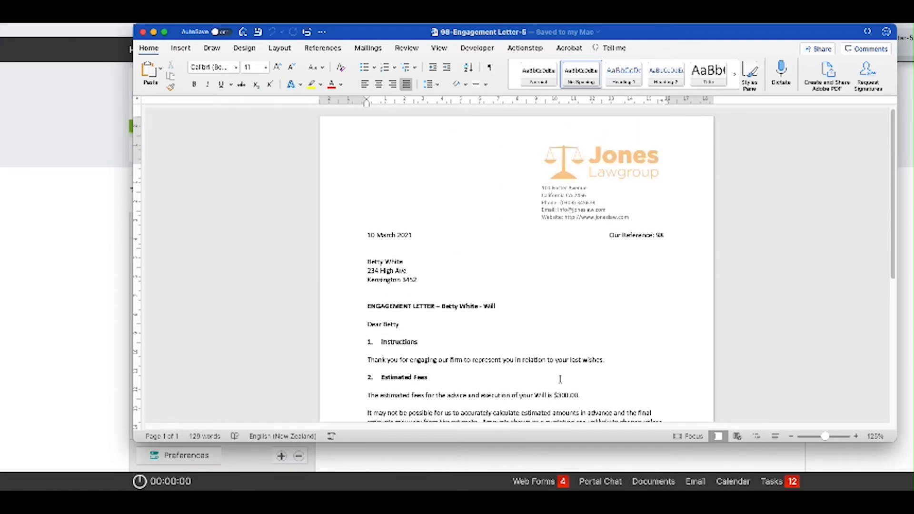
scroll(561, 379, "down", 10)
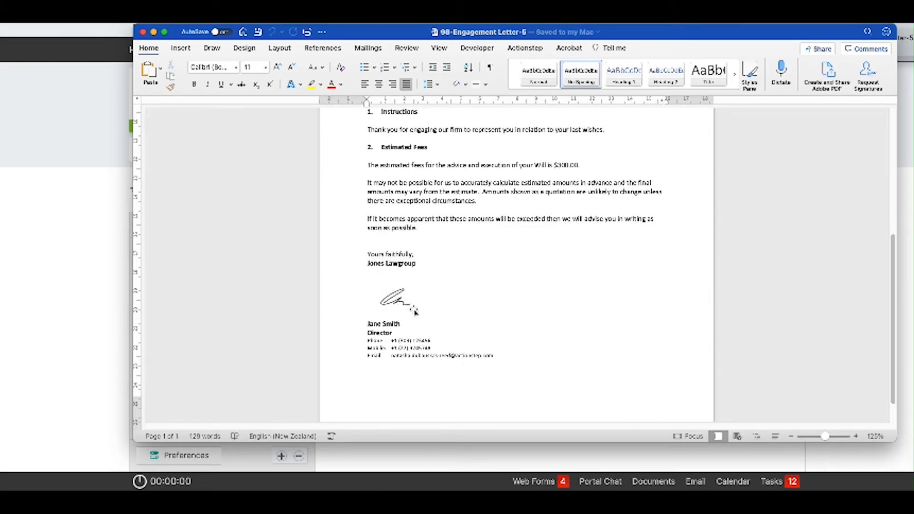
scroll(516, 390, "up", 10)
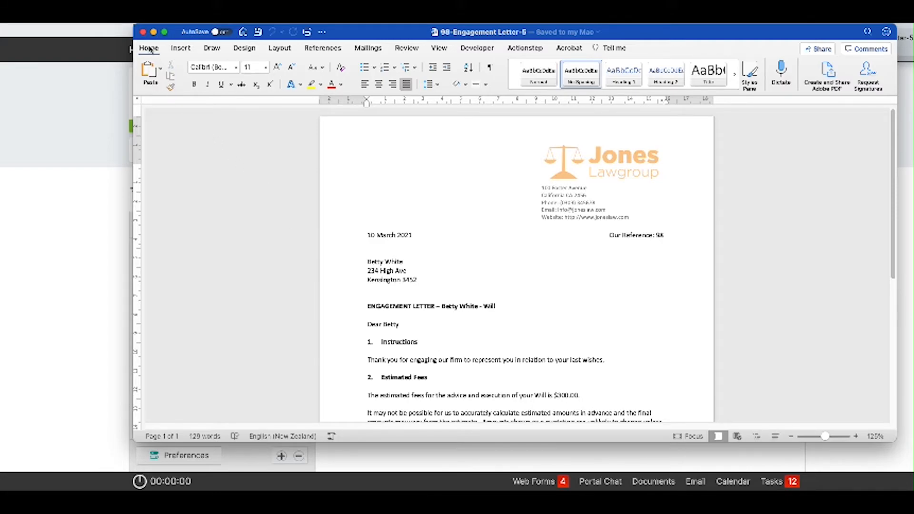
left_click(143, 32)
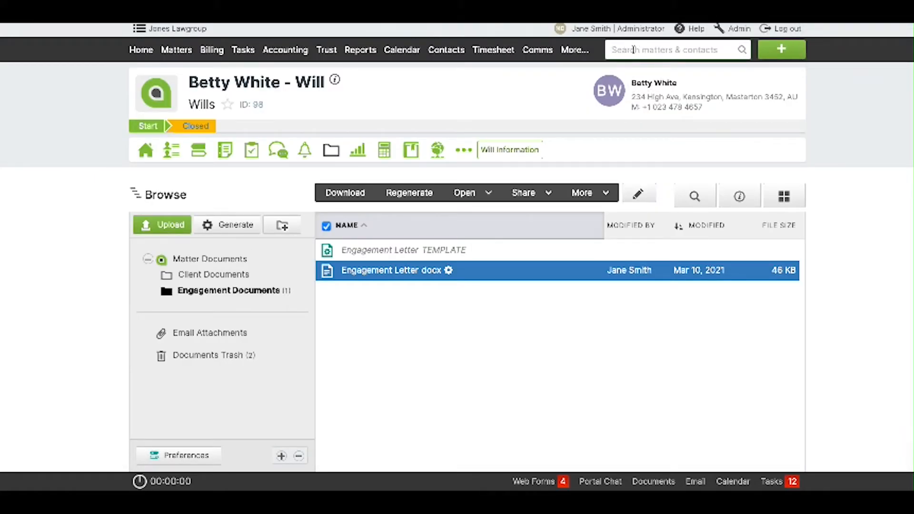
Save the client's e-mail address on her contact record, then search for her matter.
type("bet")
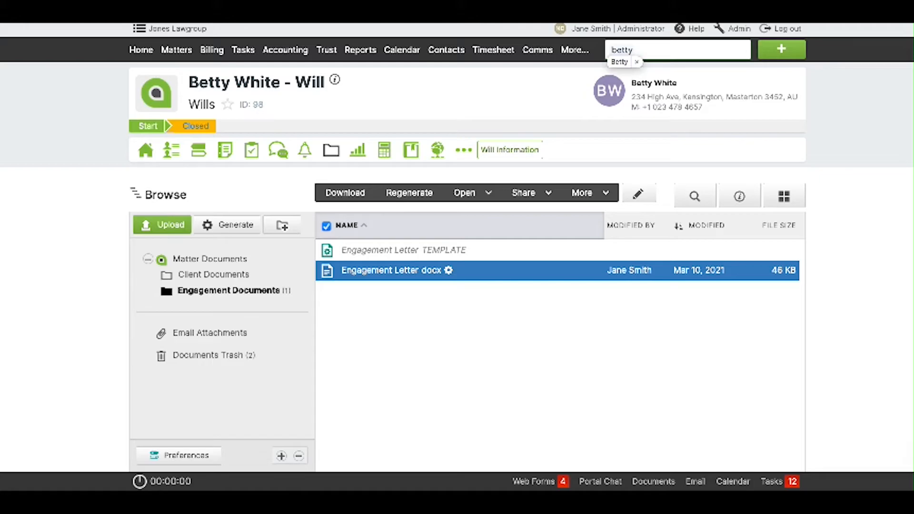
type("ty")
left_click(599, 214)
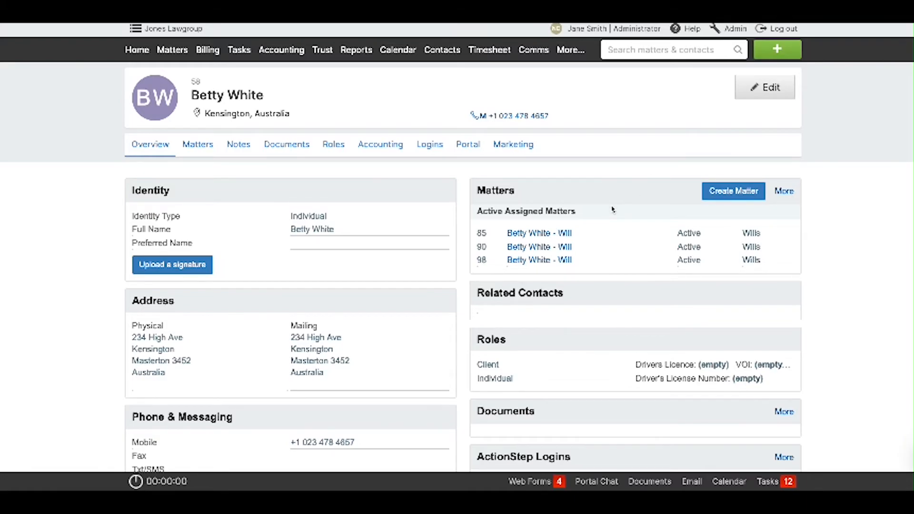
scroll(368, 357, "down", 4)
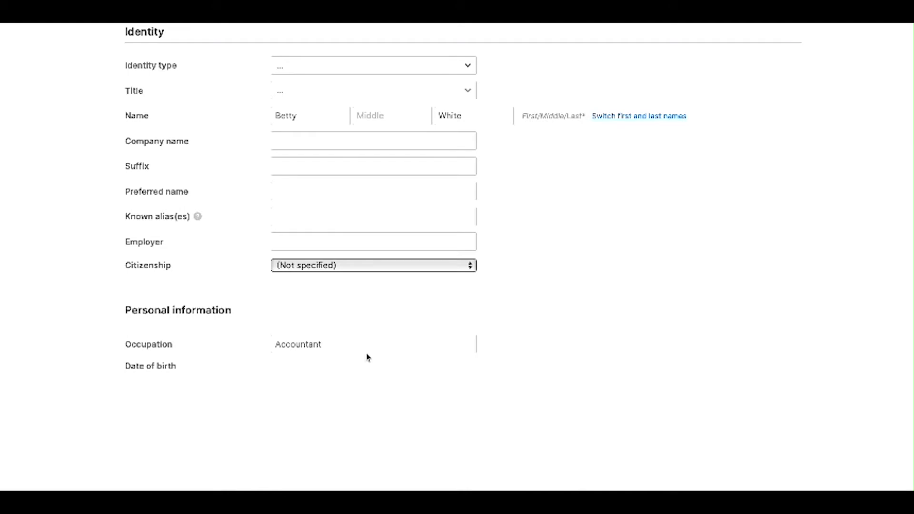
scroll(368, 357, "down", 6)
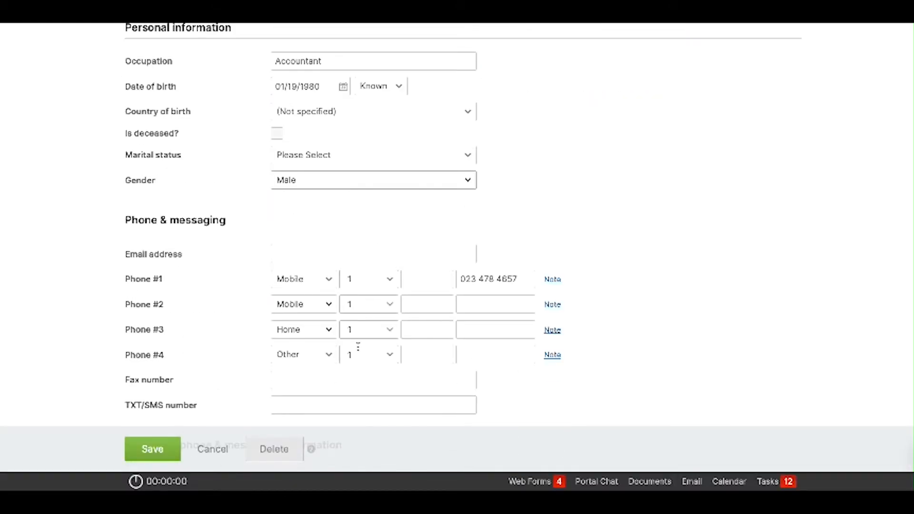
left_click(325, 255)
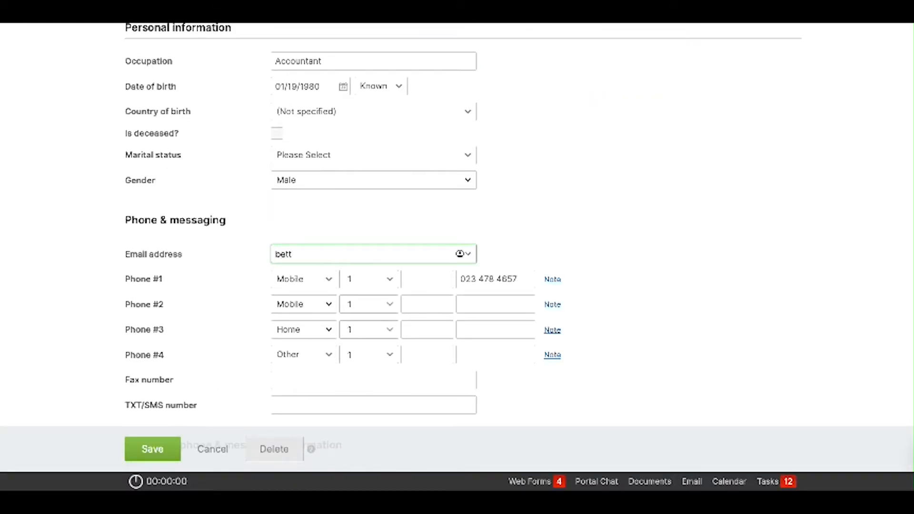
left_click(157, 449)
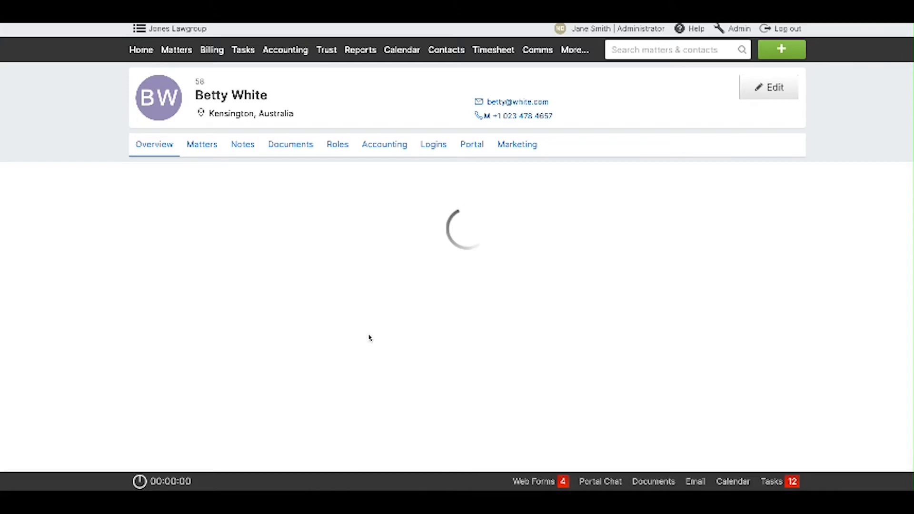
type("Betty")
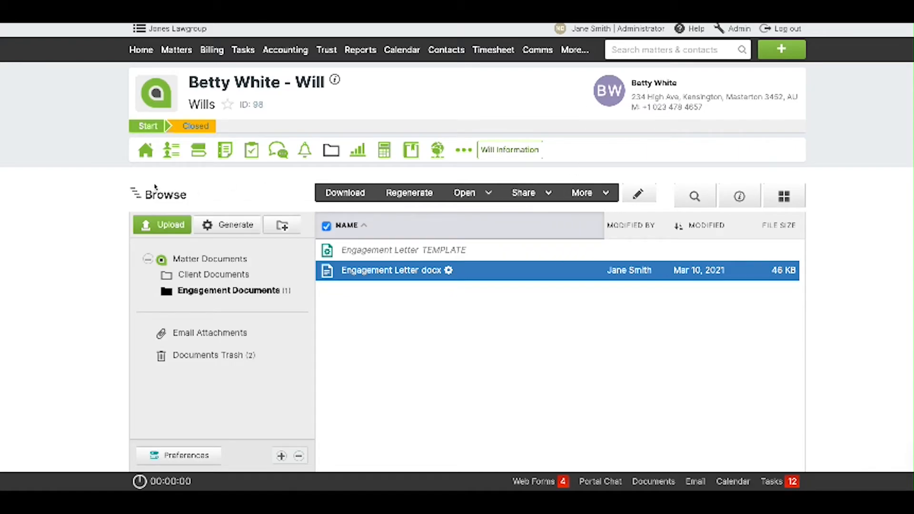
Regenerate Engagement Letter.docx in the matter's Engagement Documents folder.
left_click(172, 152)
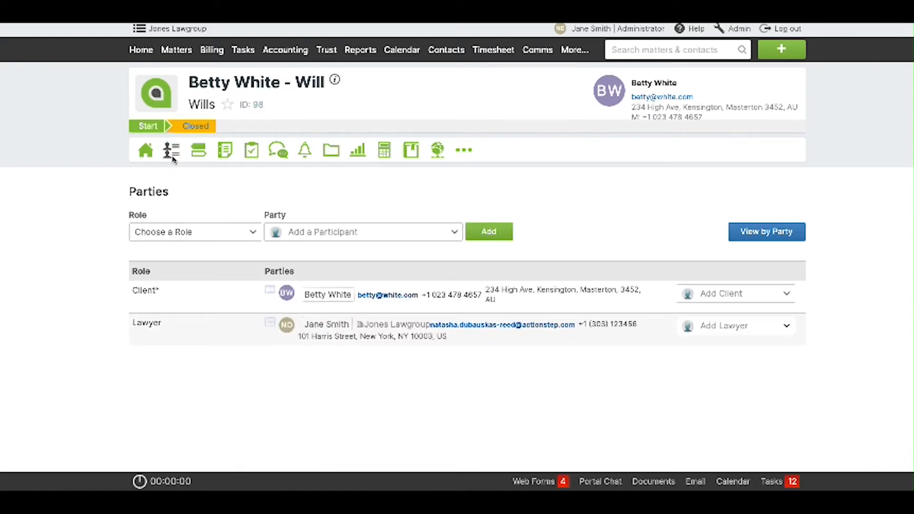
left_click(331, 149)
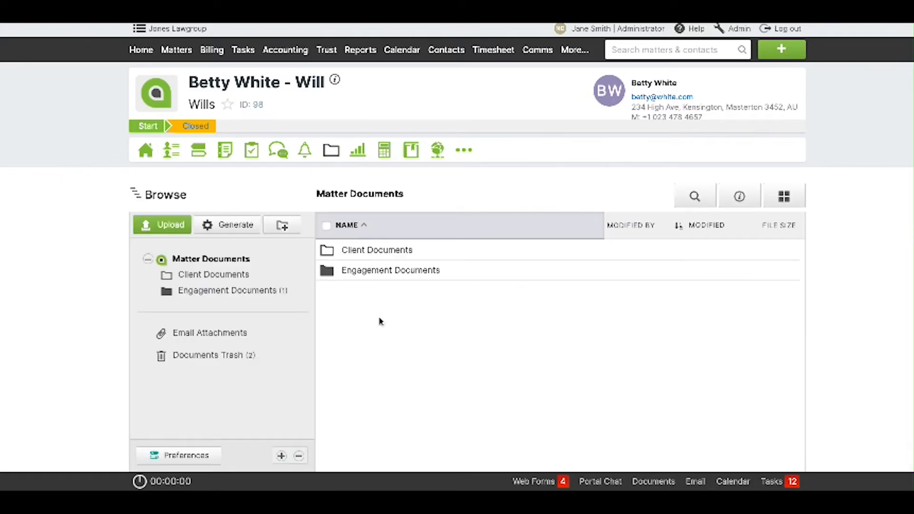
left_click(260, 291)
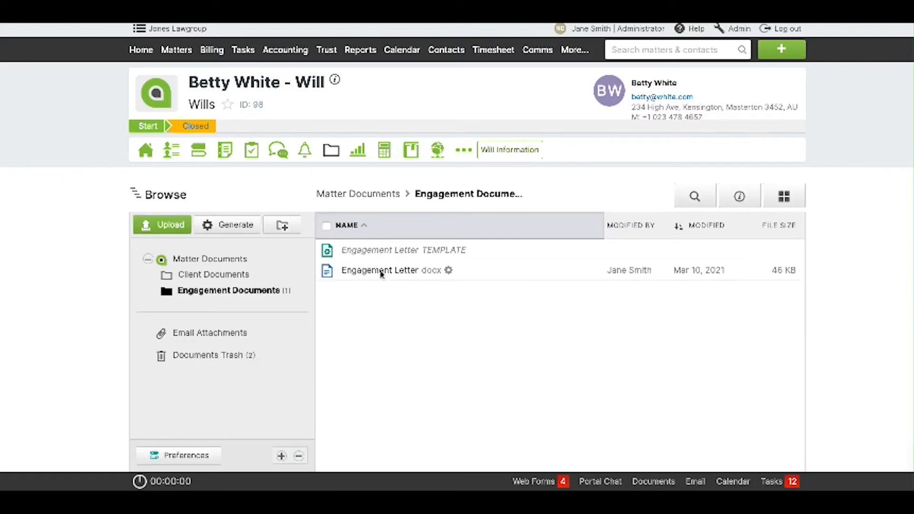
left_click(382, 270)
left_click(411, 194)
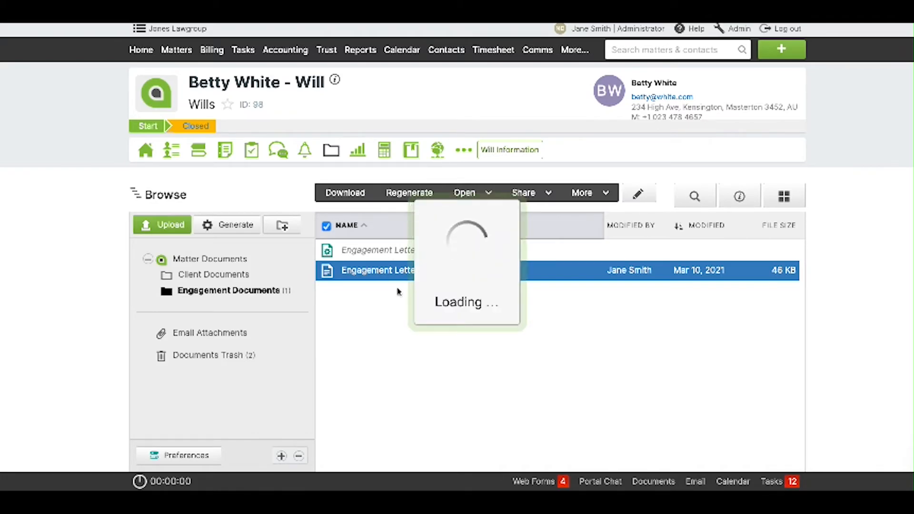
left_click(563, 370)
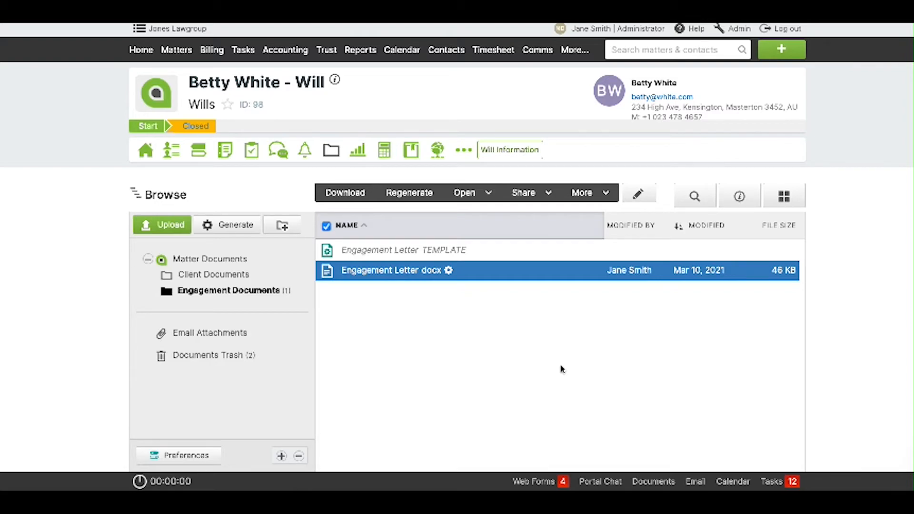
Download the regenerated engagement letter and open it in desktop Office via the Actionstep plugin.
left_click(360, 195)
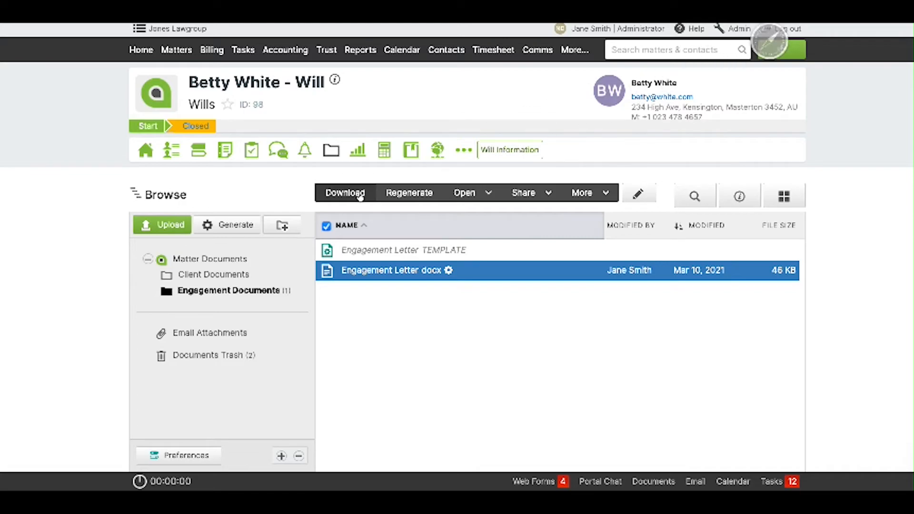
left_click(469, 193)
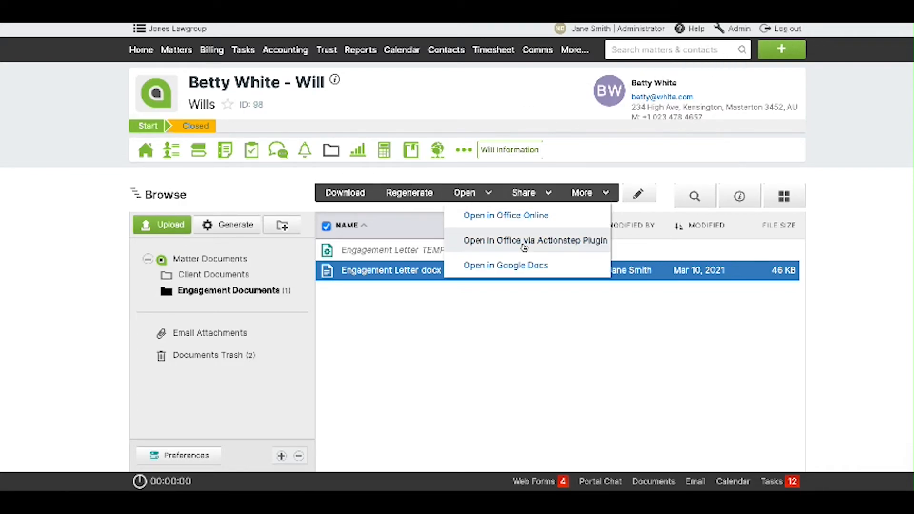
left_click(531, 238)
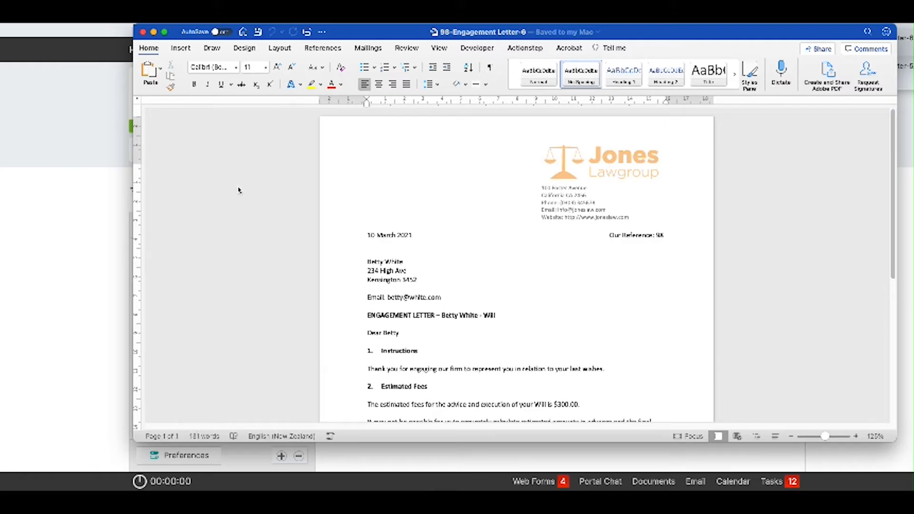
Close 98-Engagement Letter-6 after checking the merged e-mail line.
left_click(144, 33)
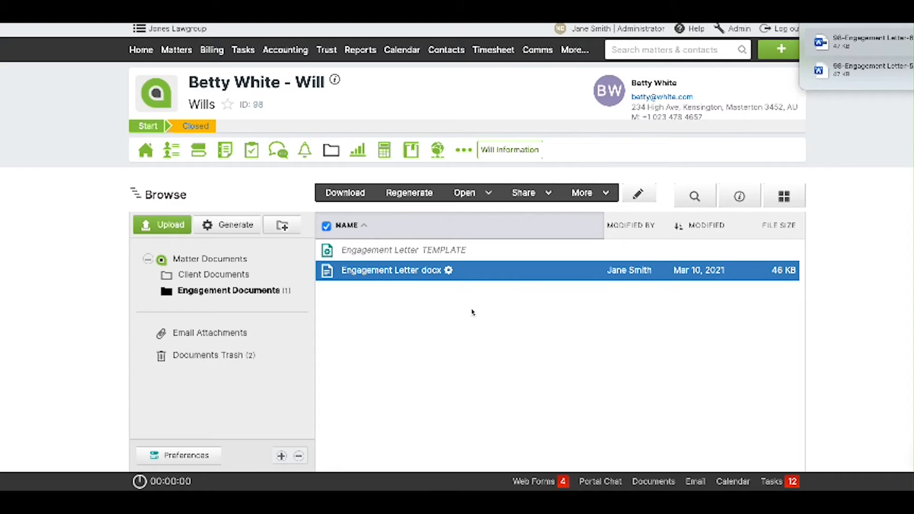
Review the executor and burial fields under Will Information, then open the Client Documents folder.
left_click(516, 152)
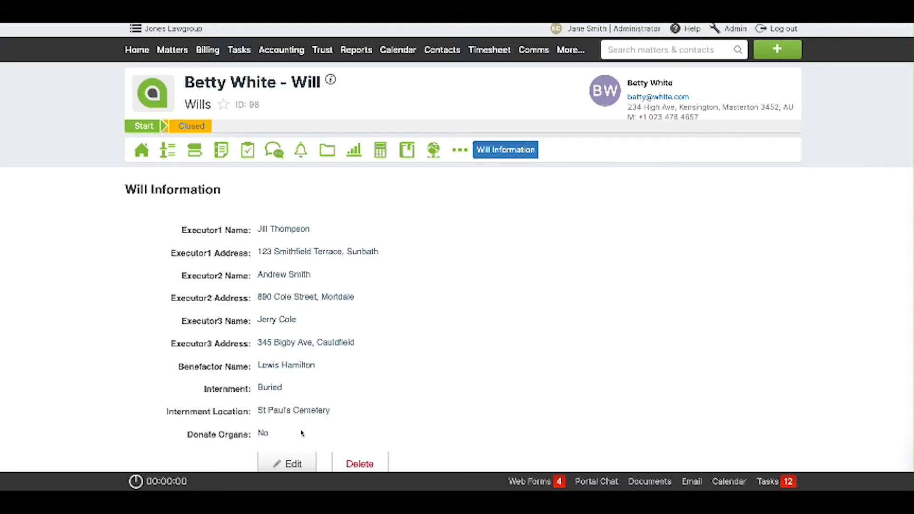
scroll(372, 428, "down", 2)
scroll(373, 428, "up", 2)
left_click(327, 153)
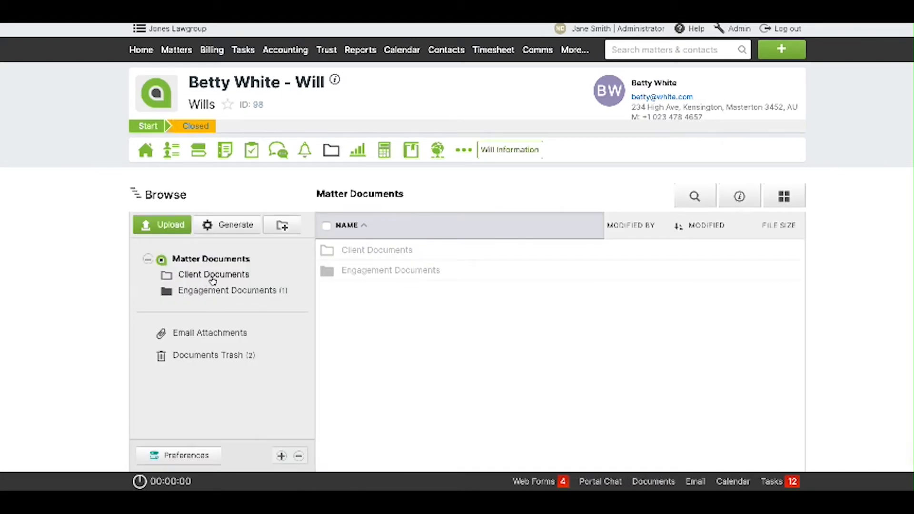
left_click(213, 281)
Generate FINAL_WILL.docx (78 KB) from the FINAL_WILL TEMPLATE into Client Documents.
left_click(408, 251)
left_click(339, 198)
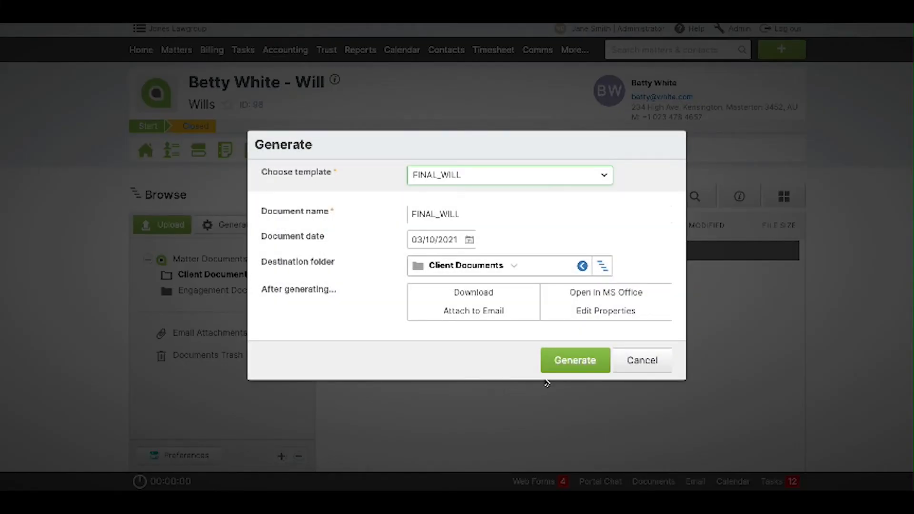
left_click(571, 361)
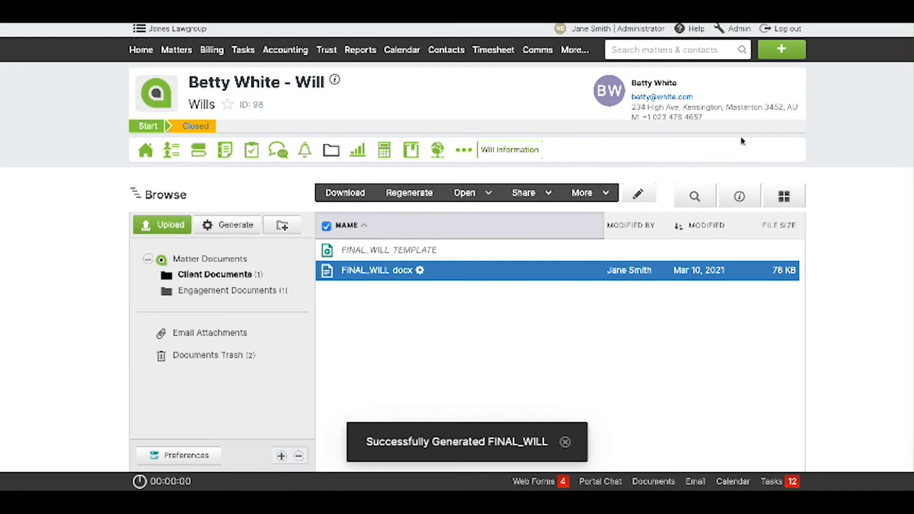
left_click(886, 20)
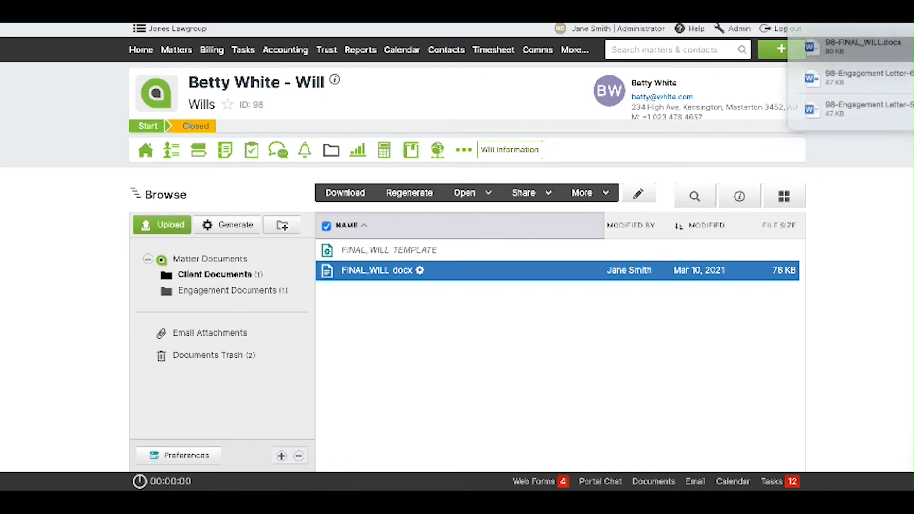
Open 98-FINAL_WILL.docx in Word, read through its 8 pages, and close it.
double_click(888, 36)
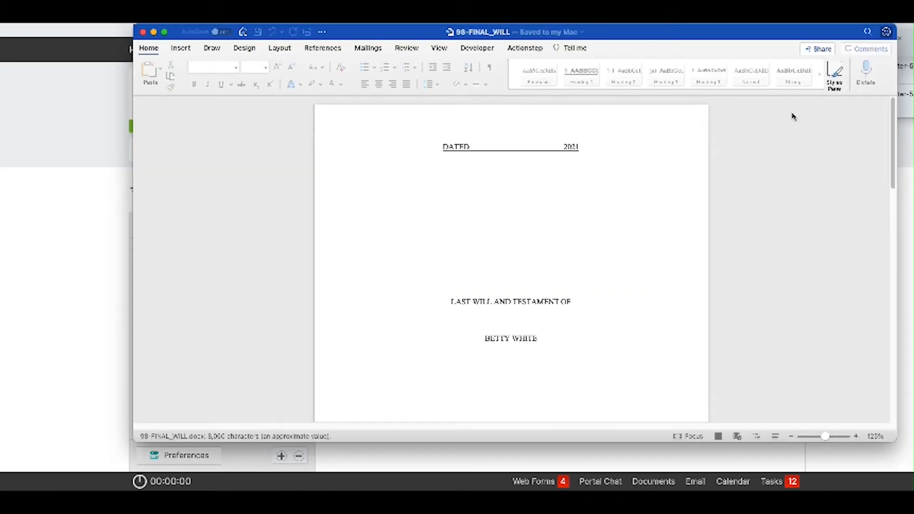
scroll(592, 271, "down", 2)
scroll(592, 272, "down", 15)
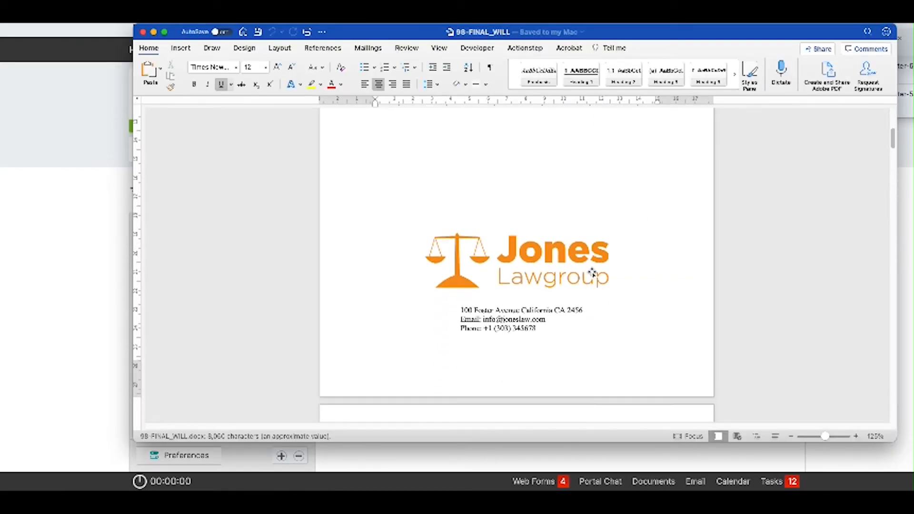
scroll(592, 272, "down", 5)
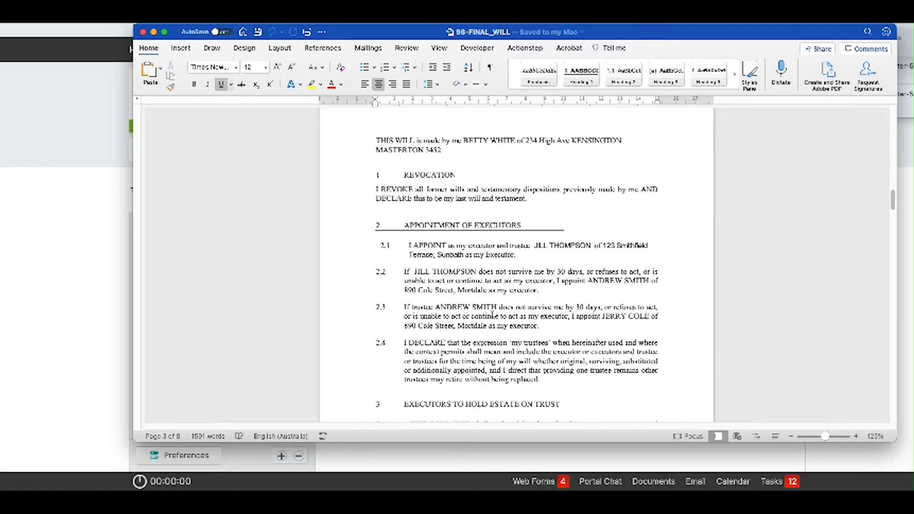
scroll(513, 327, "down", 5)
scroll(513, 328, "down", 10)
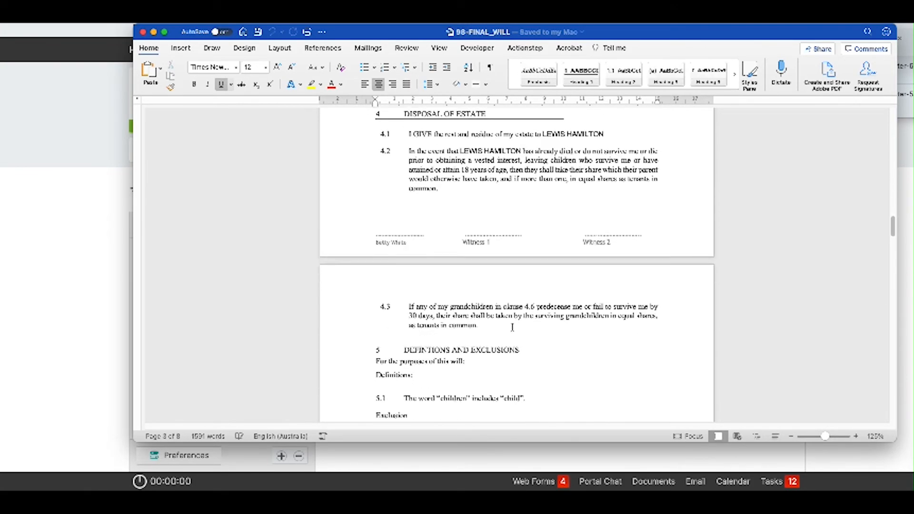
scroll(513, 330, "down", 10)
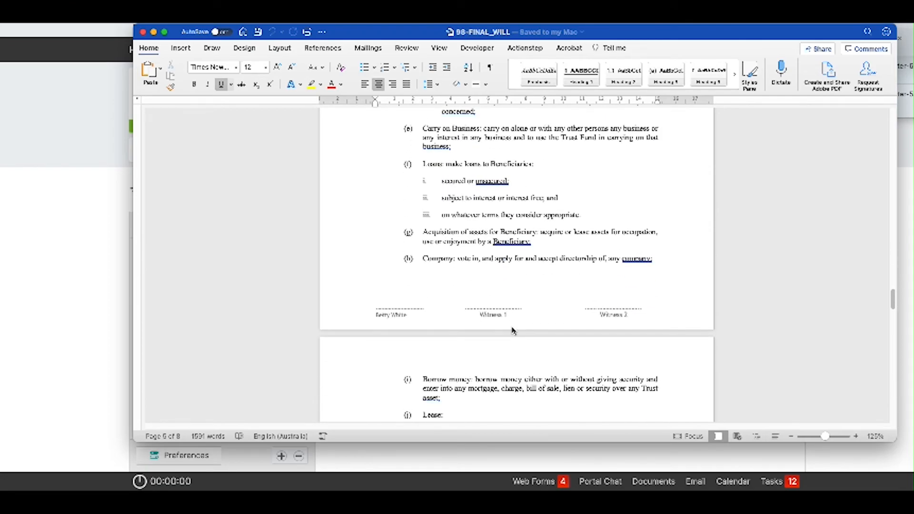
scroll(512, 330, "down", 10)
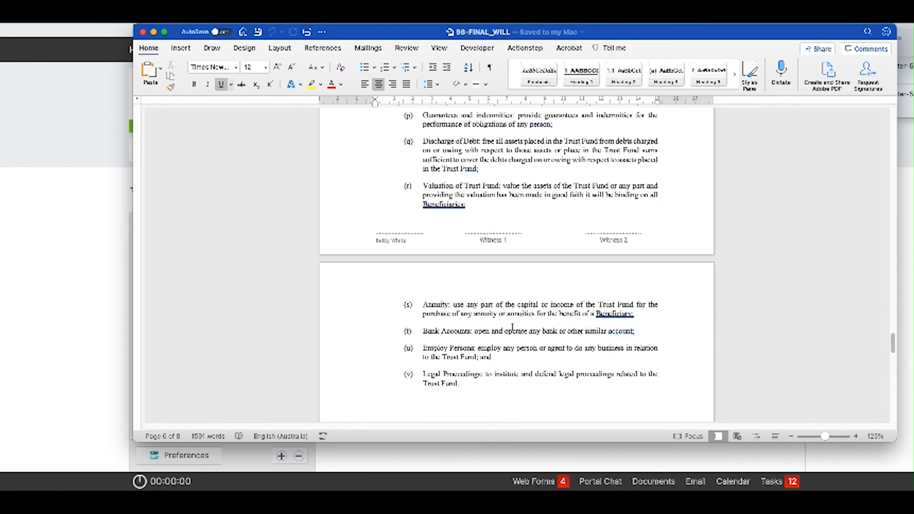
scroll(513, 327, "down", 10)
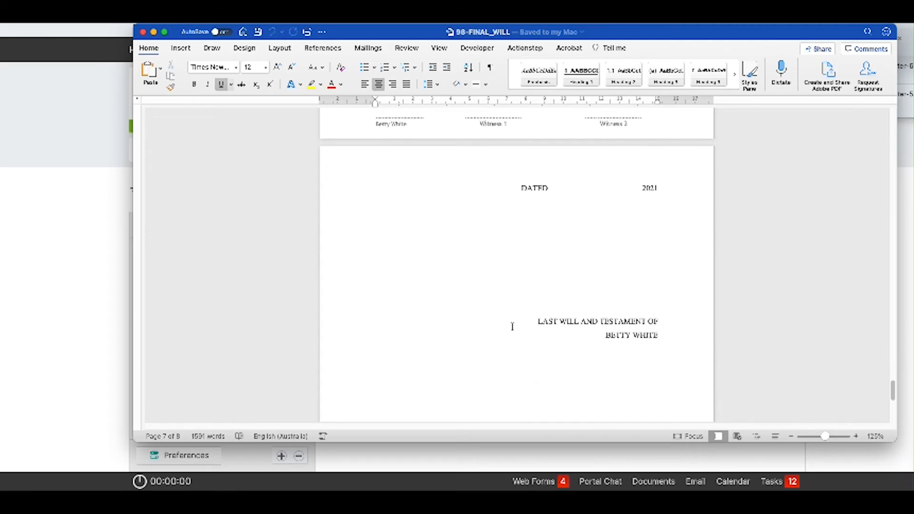
scroll(512, 327, "up", 10)
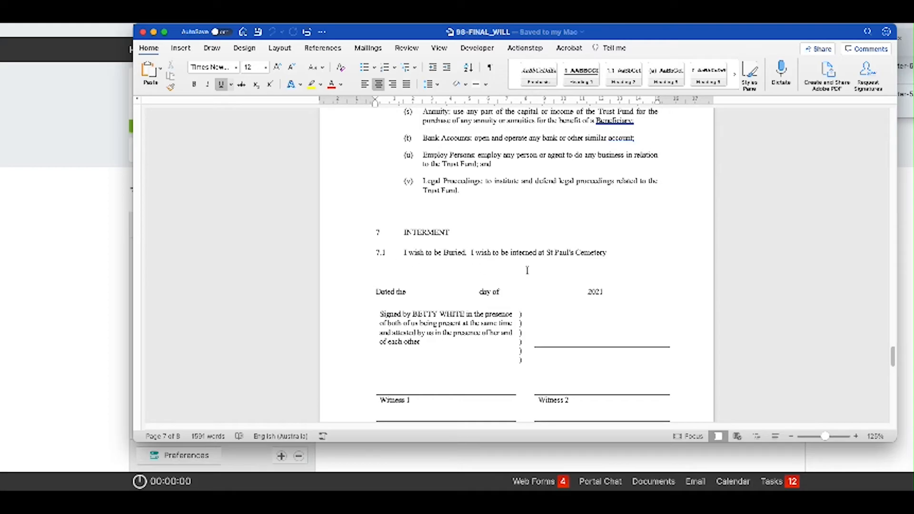
left_click(142, 32)
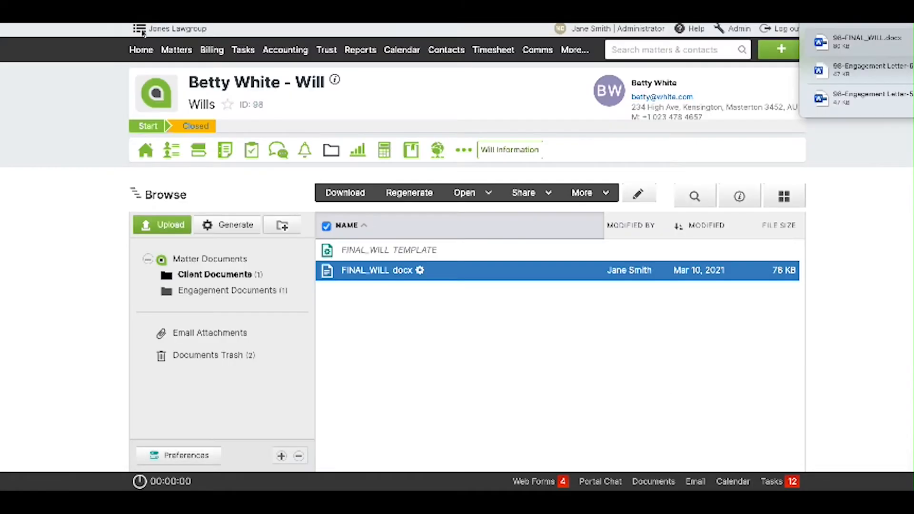
Set Donate Organs to Yes in the matter's Will Information and save.
left_click(513, 150)
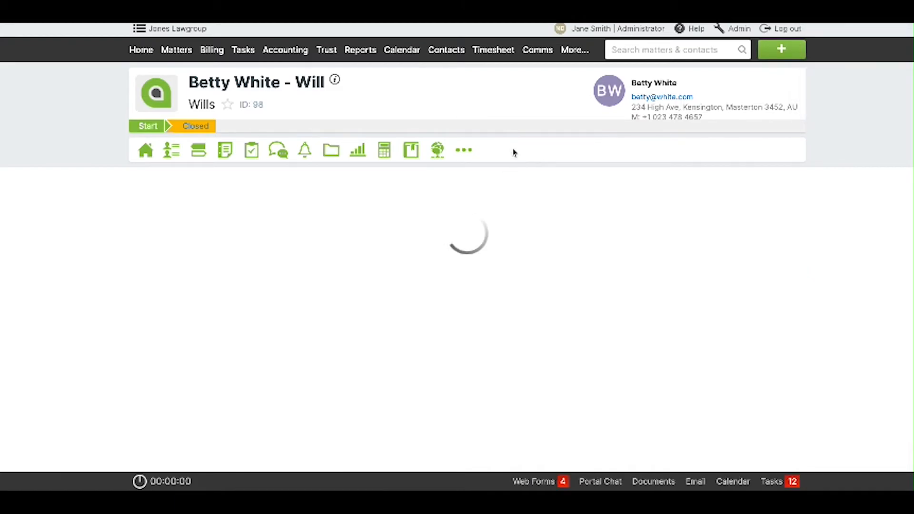
left_click(279, 464)
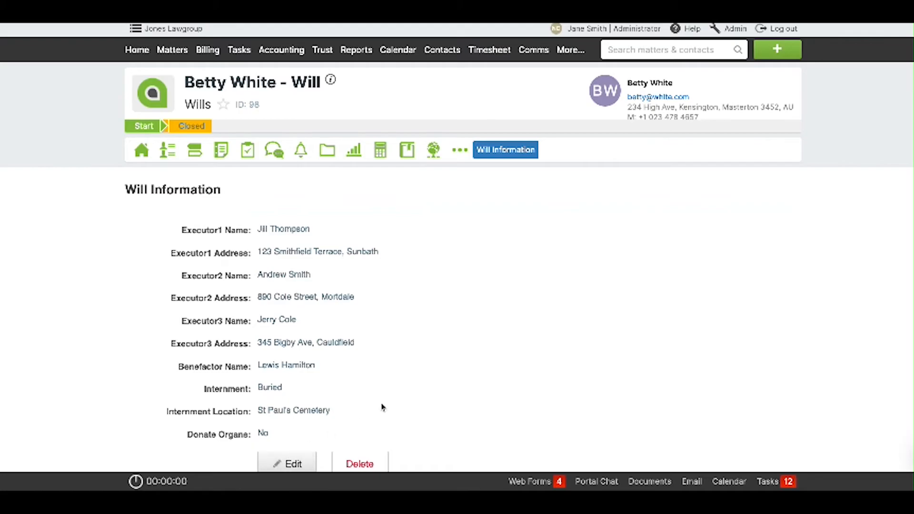
scroll(415, 381, "down", 4)
left_click(319, 299)
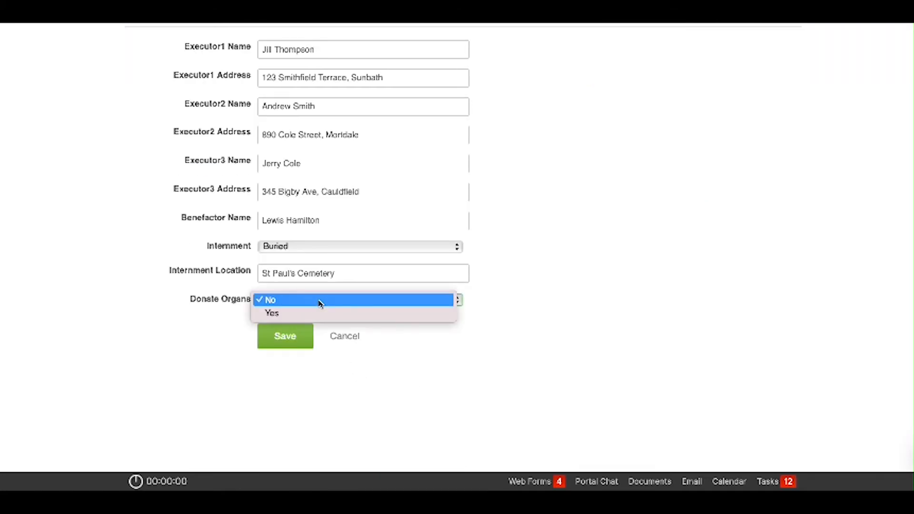
left_click(318, 313)
left_click(287, 338)
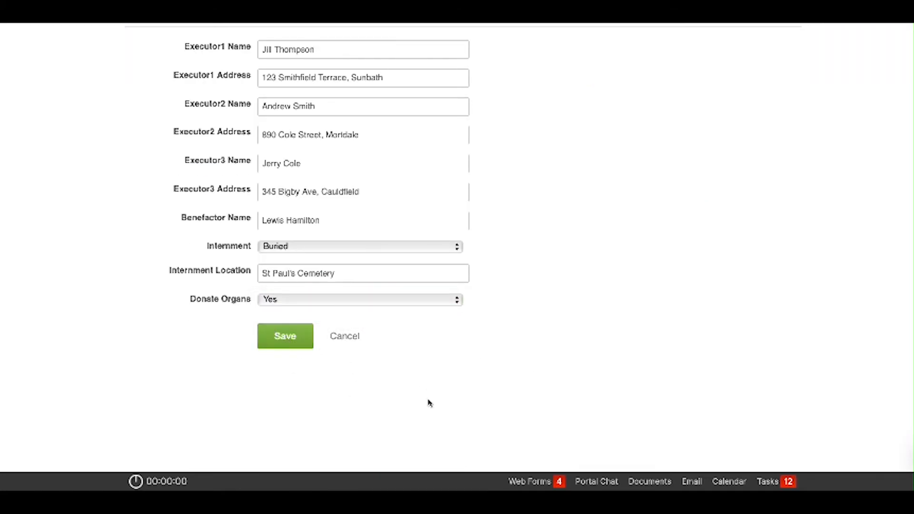
Regenerate FINAL_WILL in Client Documents and open the new 98-FINAL_WILL-2 in Word.
left_click(327, 150)
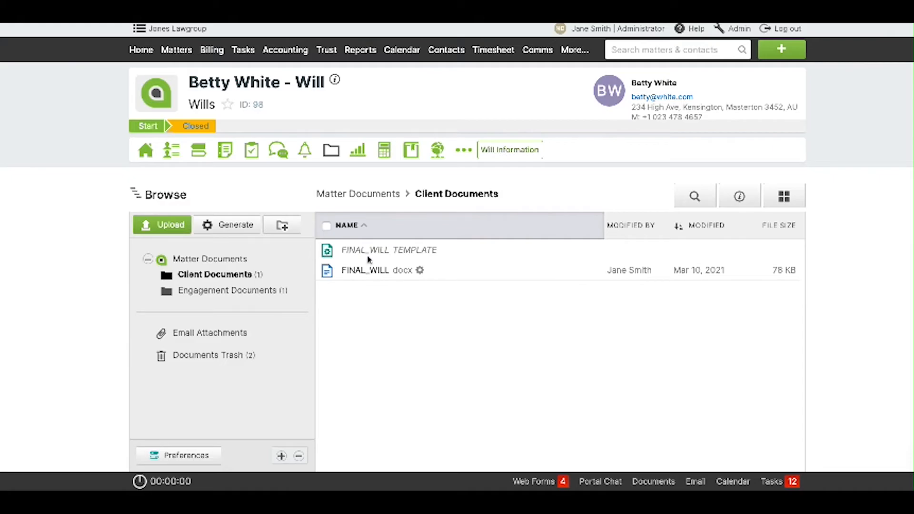
left_click(374, 269)
left_click(412, 193)
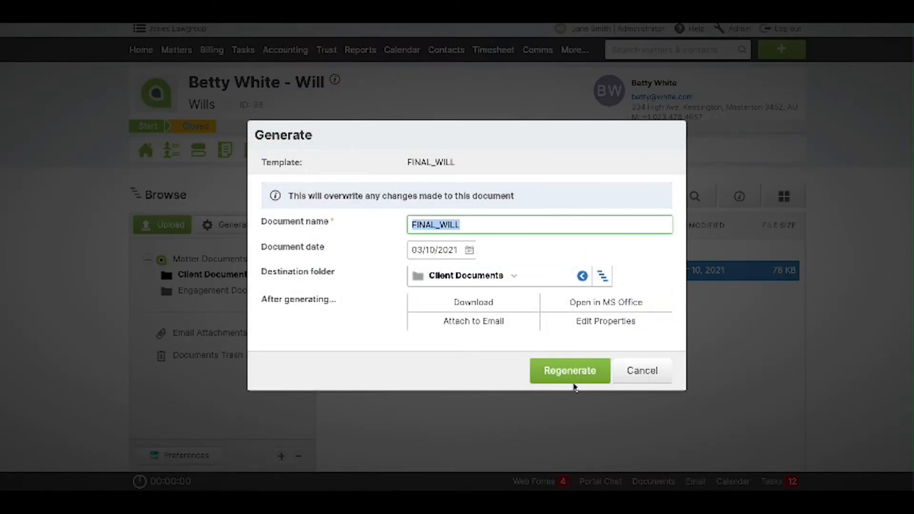
left_click(576, 375)
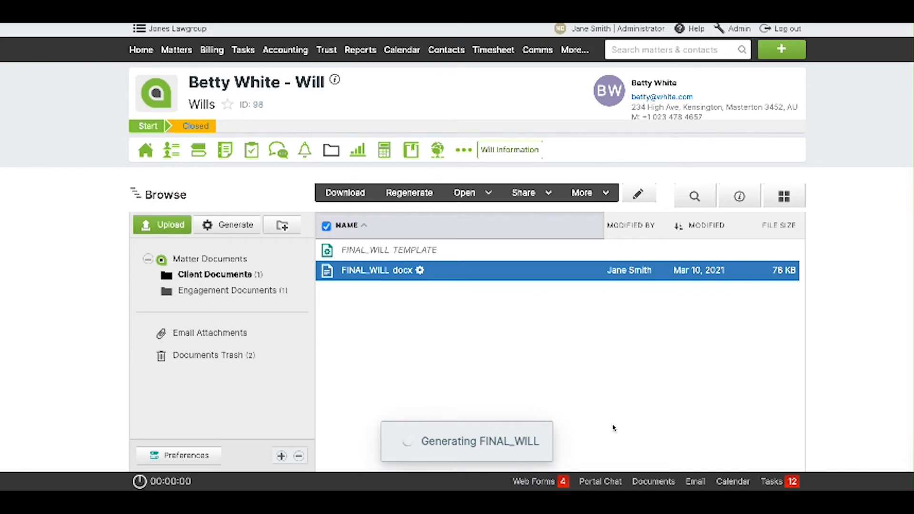
left_click(351, 197)
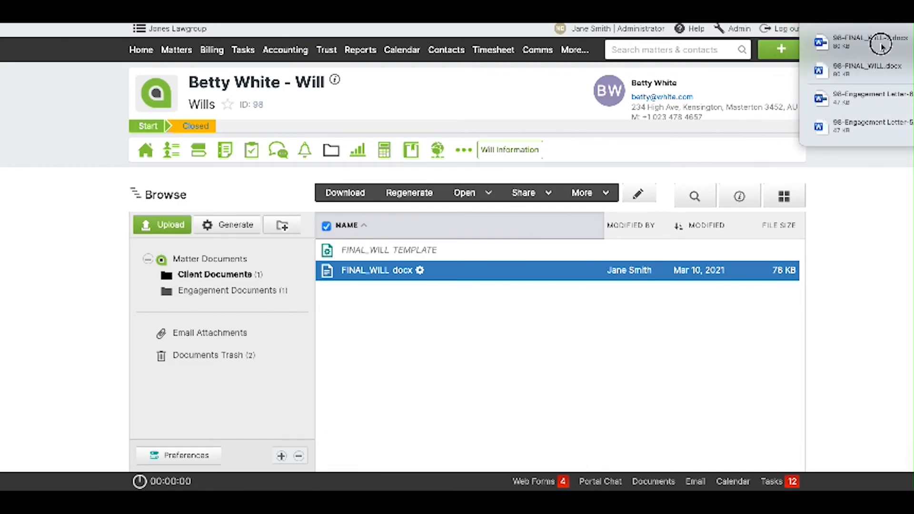
left_click(877, 41)
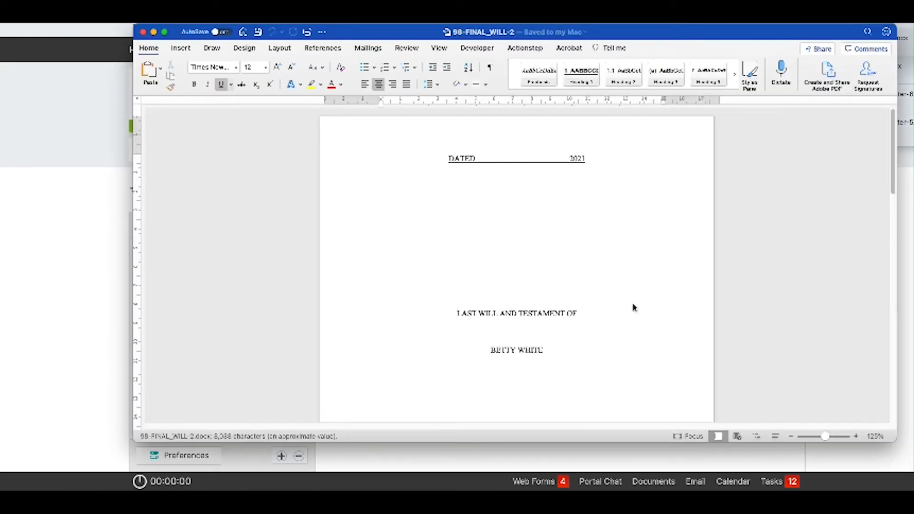
scroll(632, 304, "down", 10)
Check clause 7.2 on organ donation in 98-FINAL_WILL-2, then close it.
left_click_drag(893, 152, 878, 358)
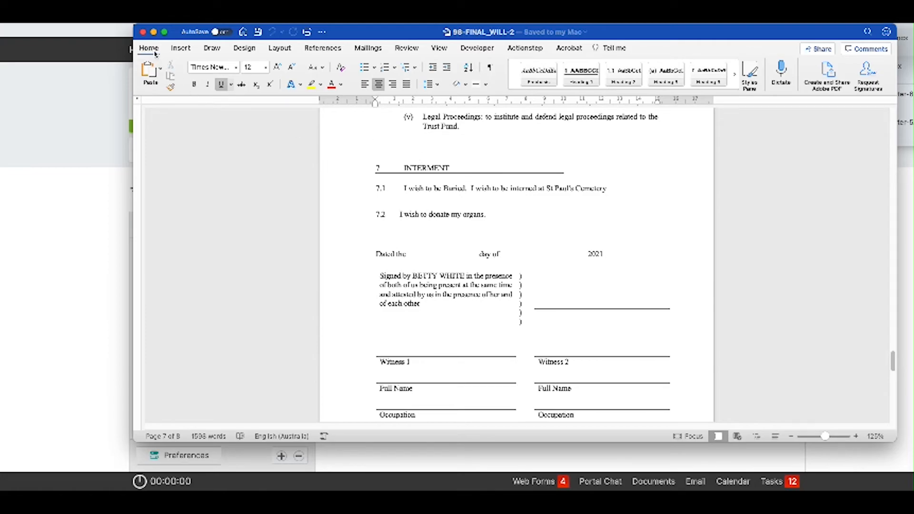
left_click(142, 32)
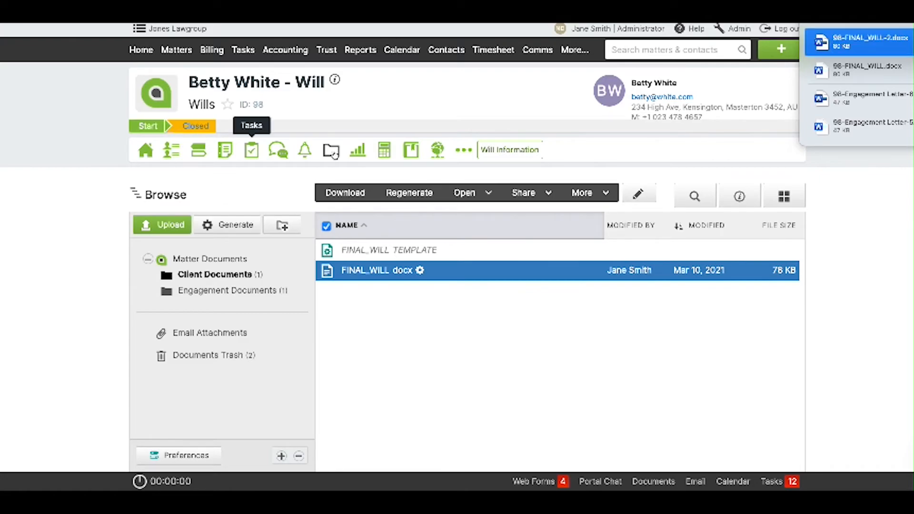
Add two more contacts to the Will matter's Client role, then reopen its Client Documents folder.
left_click(344, 270)
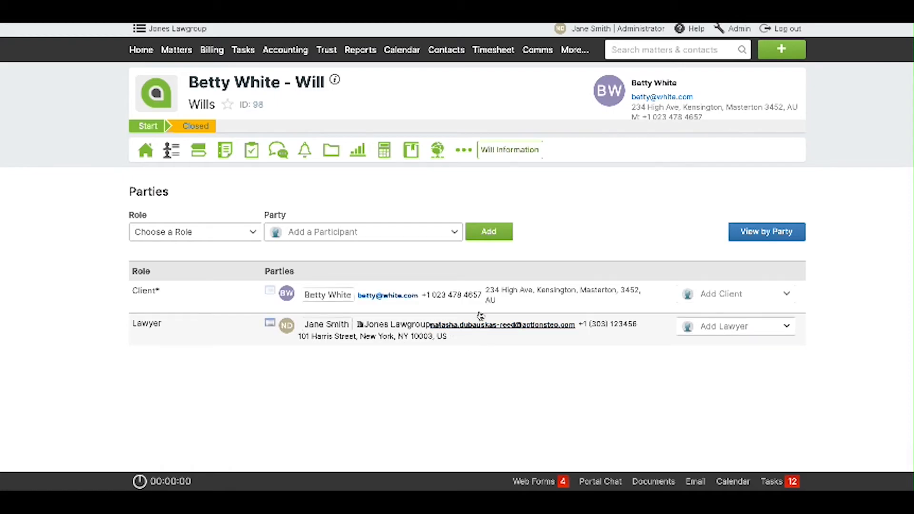
left_click(727, 295)
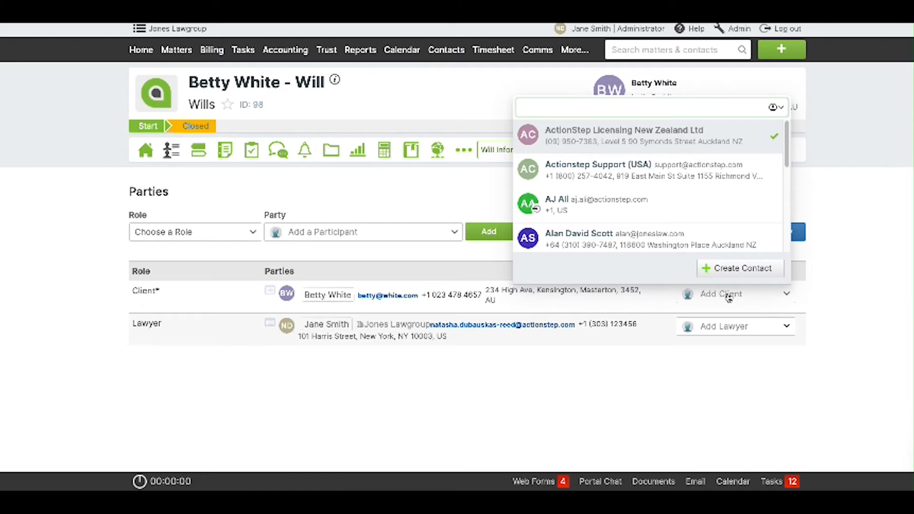
left_click(647, 239)
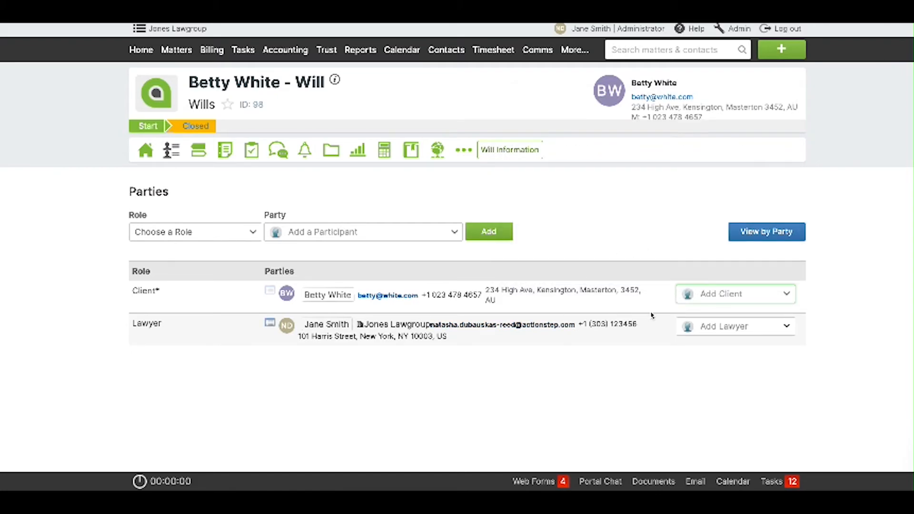
left_click(715, 297)
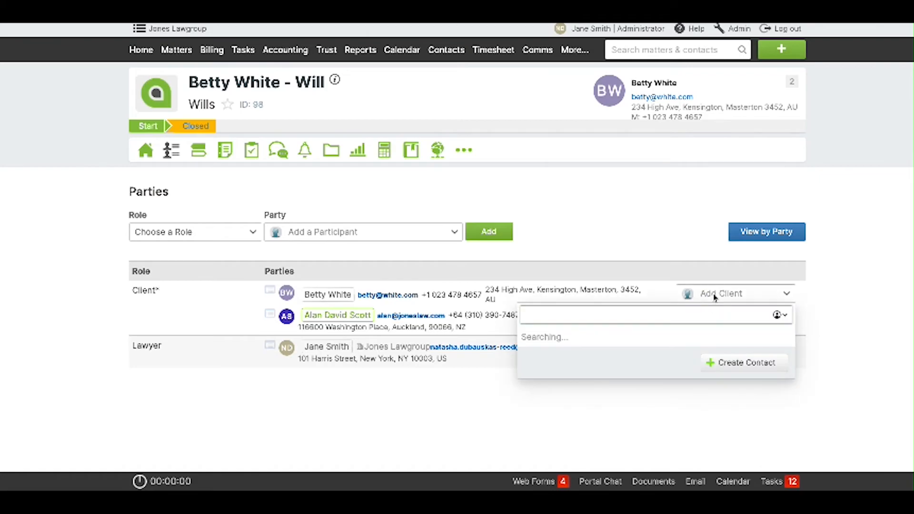
scroll(651, 231, "down", 3)
left_click(650, 238)
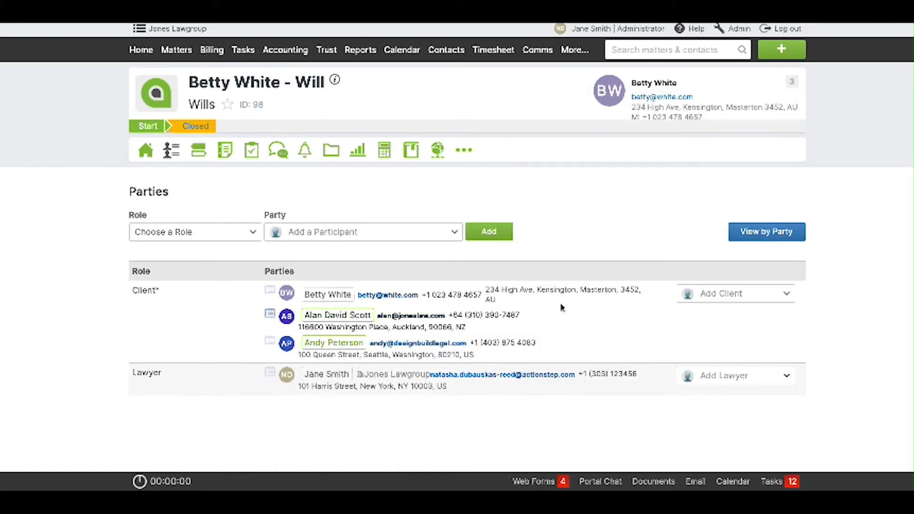
left_click(332, 152)
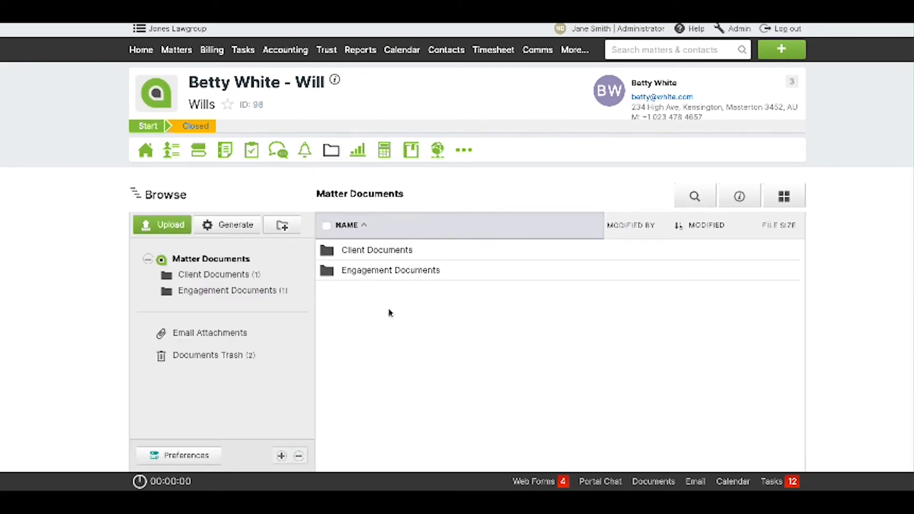
left_click(211, 275)
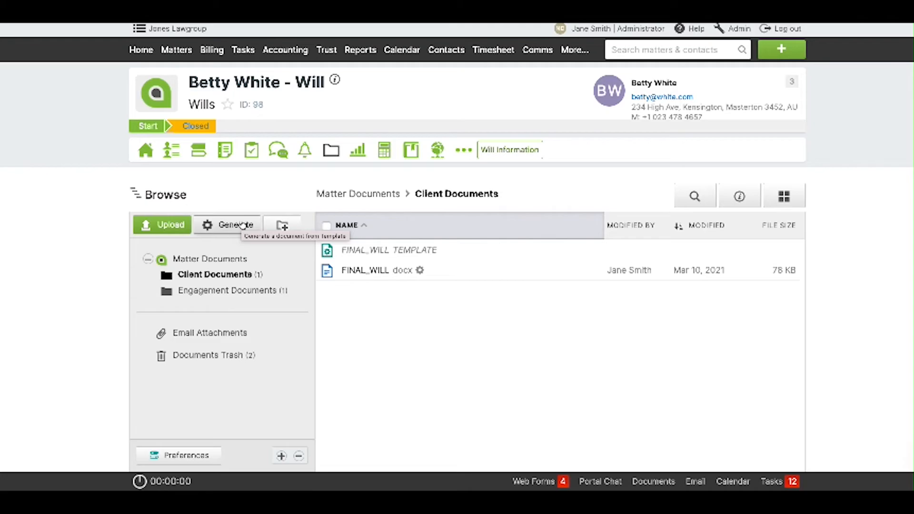
Generate a document named Client Authority from the Client Authority template, dated 03/10/2021.
left_click(242, 225)
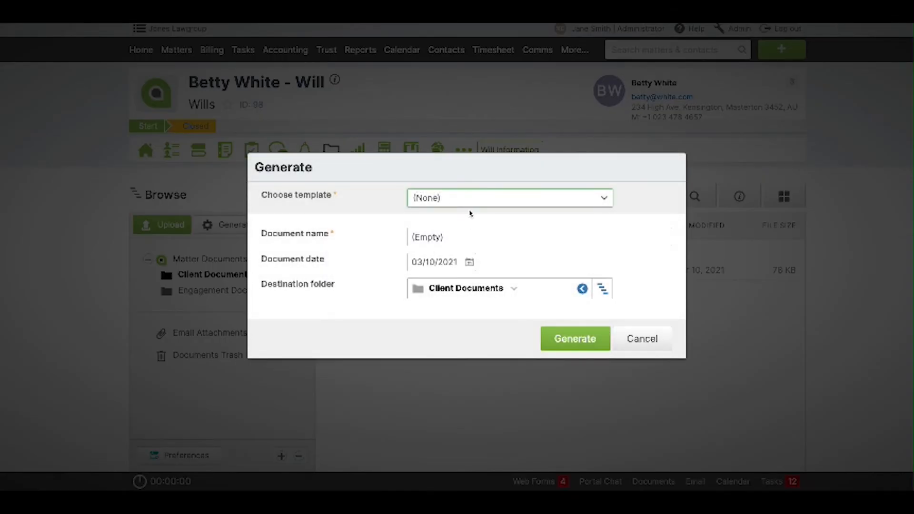
left_click(470, 206)
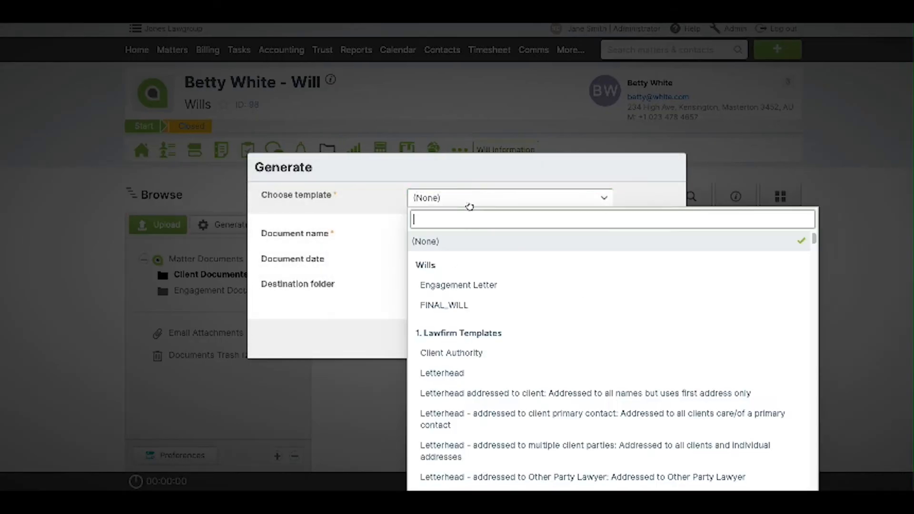
left_click(469, 355)
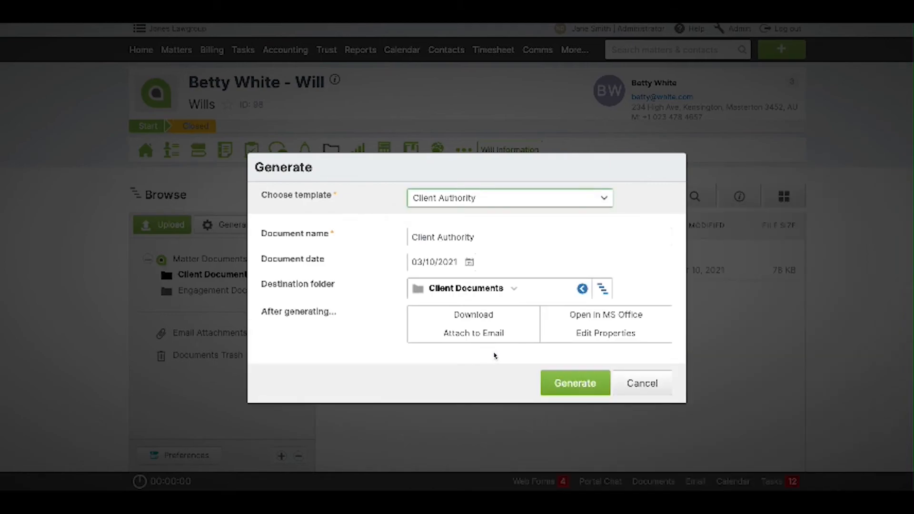
left_click(586, 383)
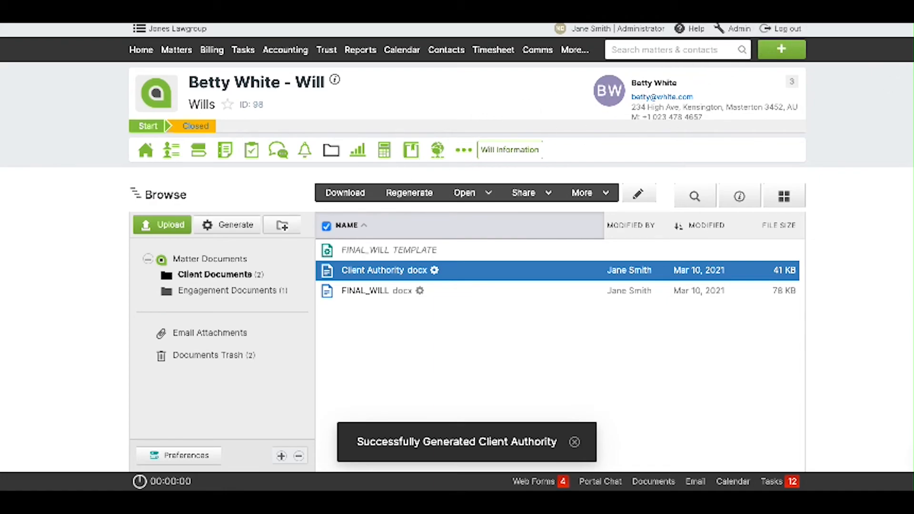
Open 98-Client Authority.docx in Word and review its four pages of per-client authority letters.
double_click(892, 42)
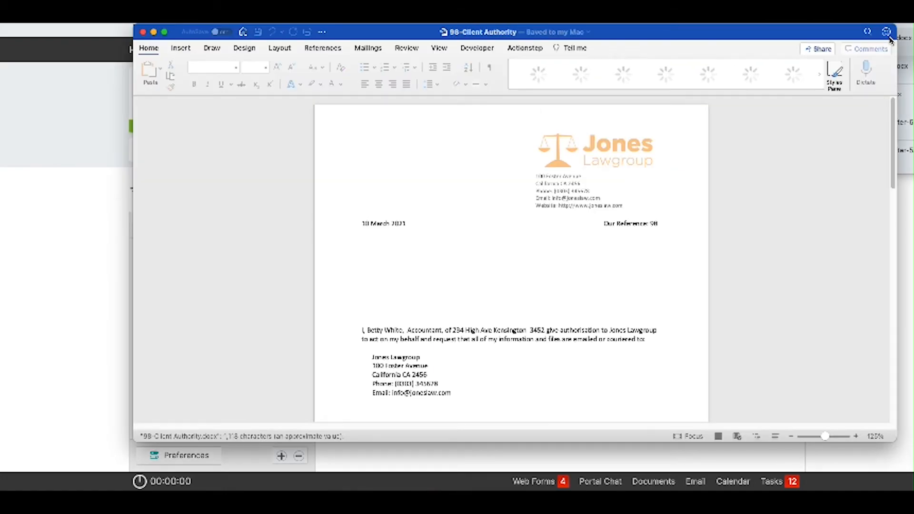
scroll(566, 305, "down", 2)
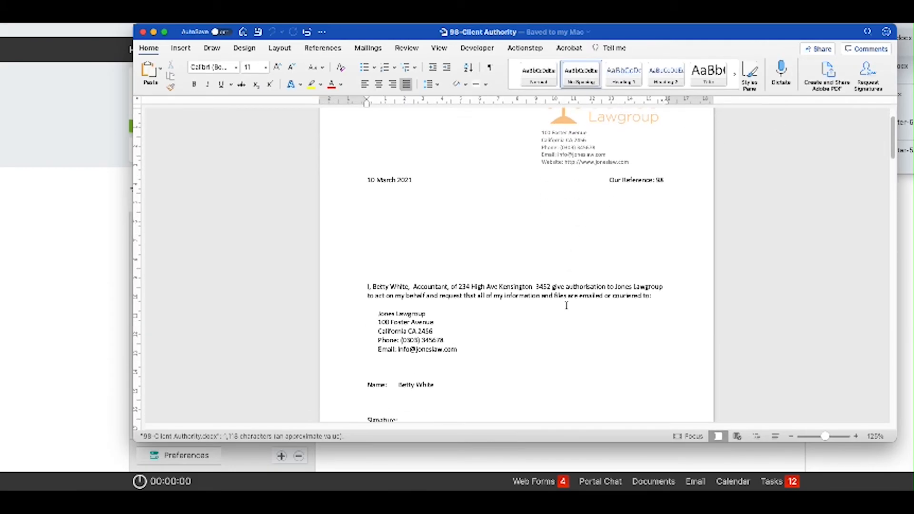
scroll(567, 305, "down", 4)
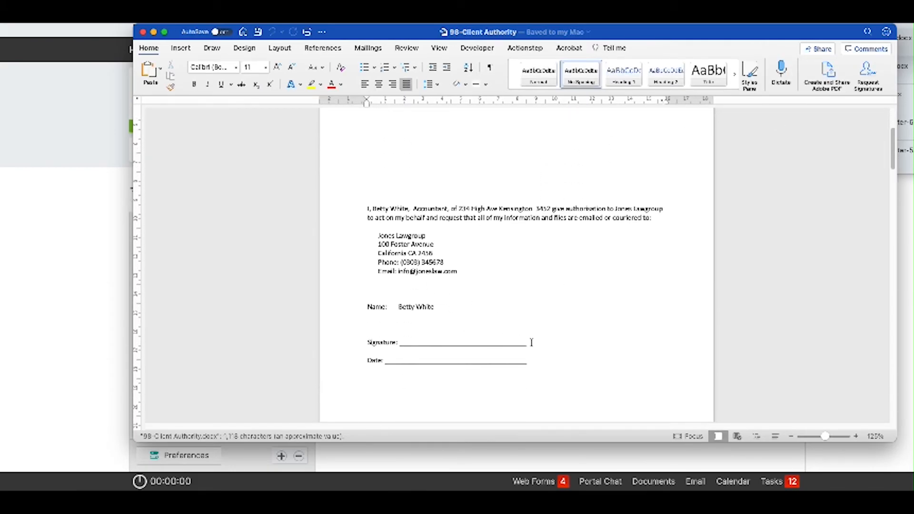
scroll(532, 343, "down", 20)
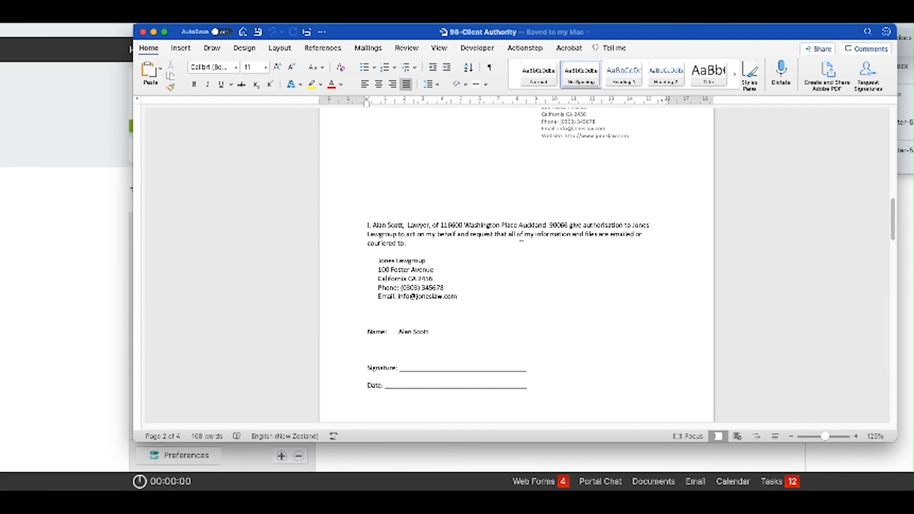
scroll(525, 331, "up", 2)
scroll(525, 333, "down", 20)
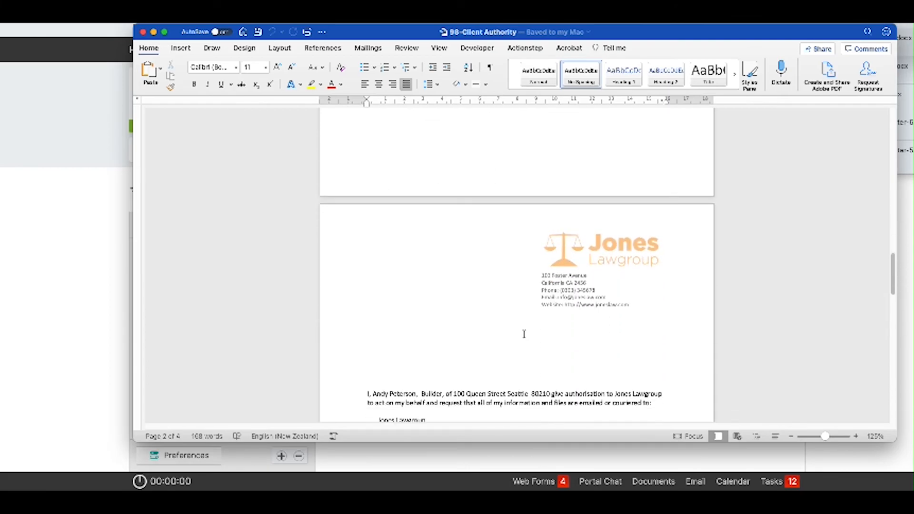
scroll(524, 334, "down", 5)
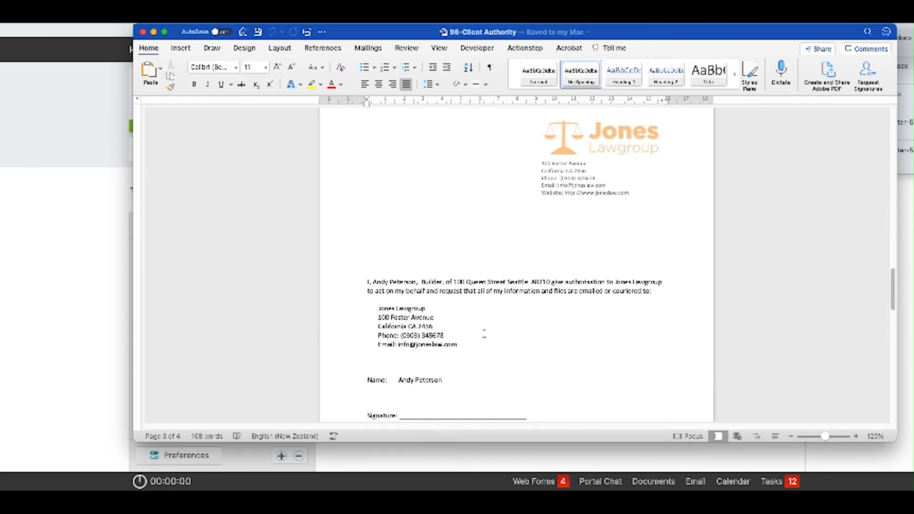